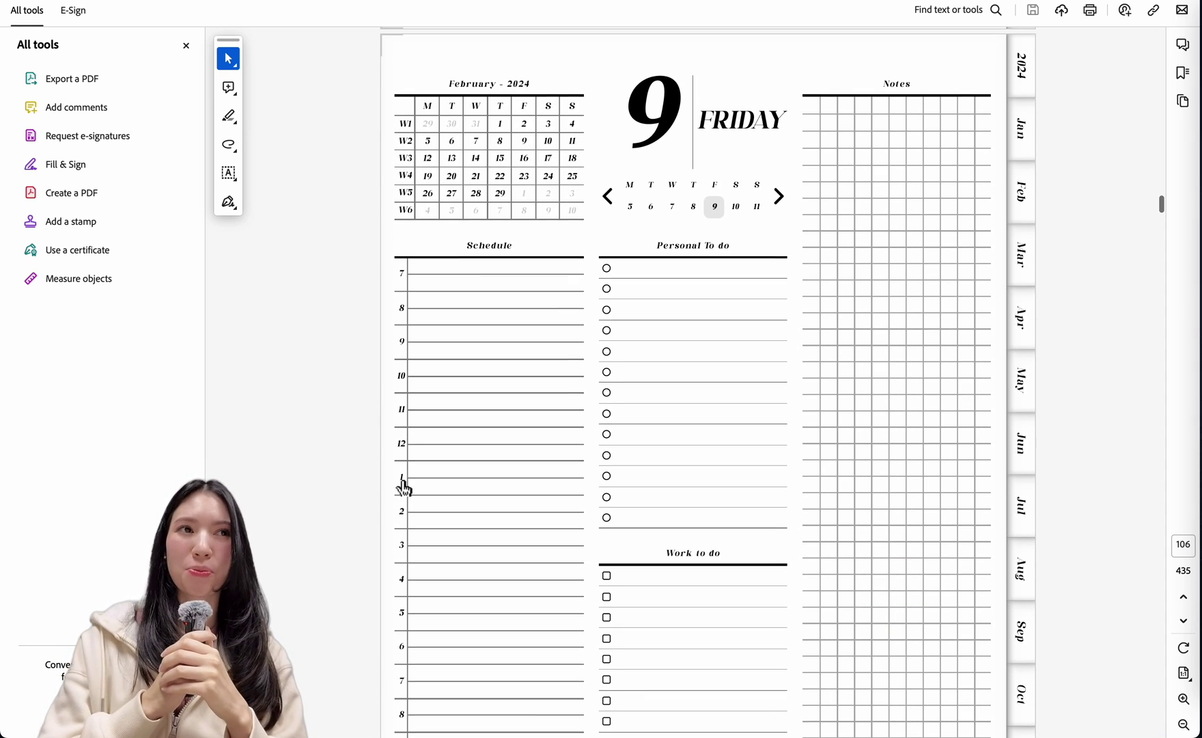
Test the 2 o'clock link's Google Calendar draft for Feb 9, then return to the planner PDF
click(402, 520)
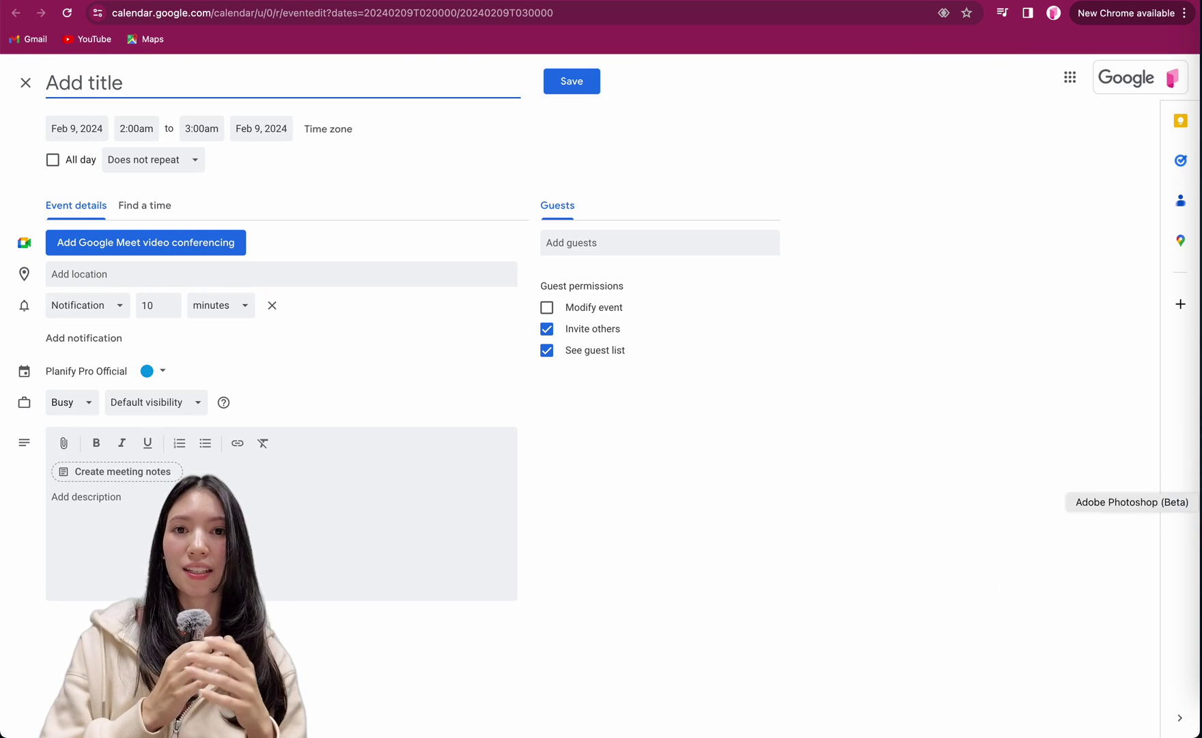
click(1198, 622)
From the February tab, open the May 11 bell link as a Google Calendar event draft
click(1026, 211)
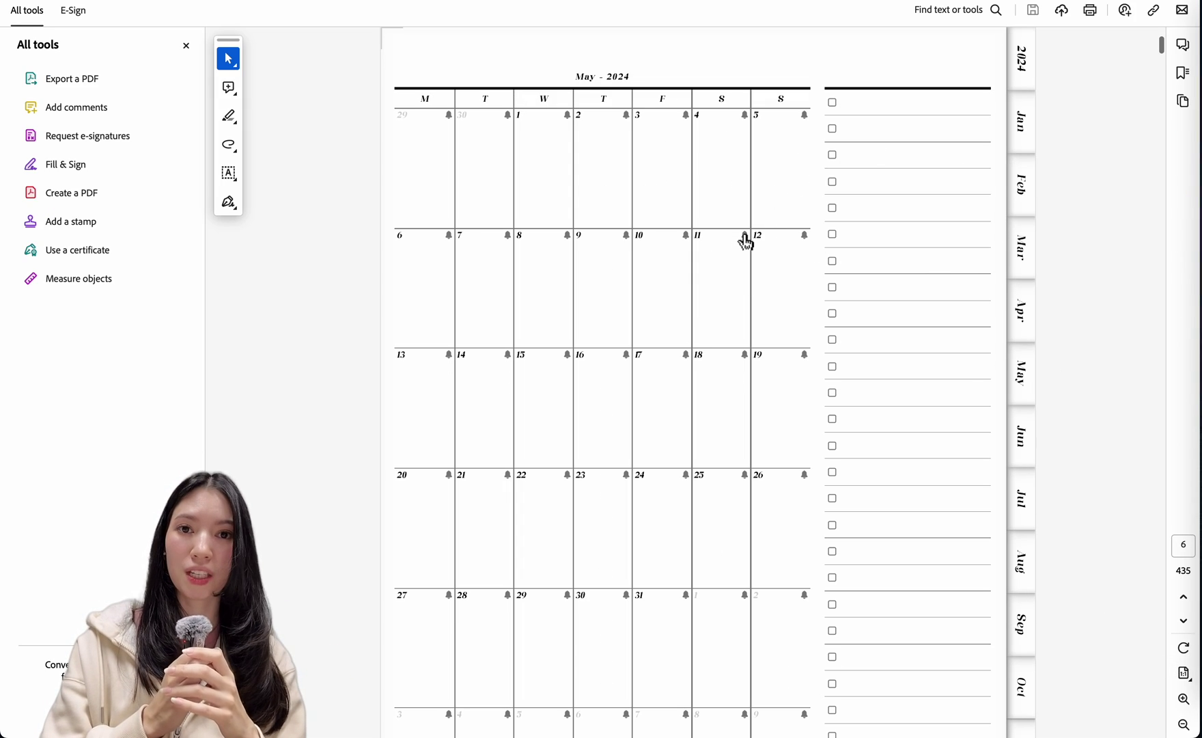
click(745, 236)
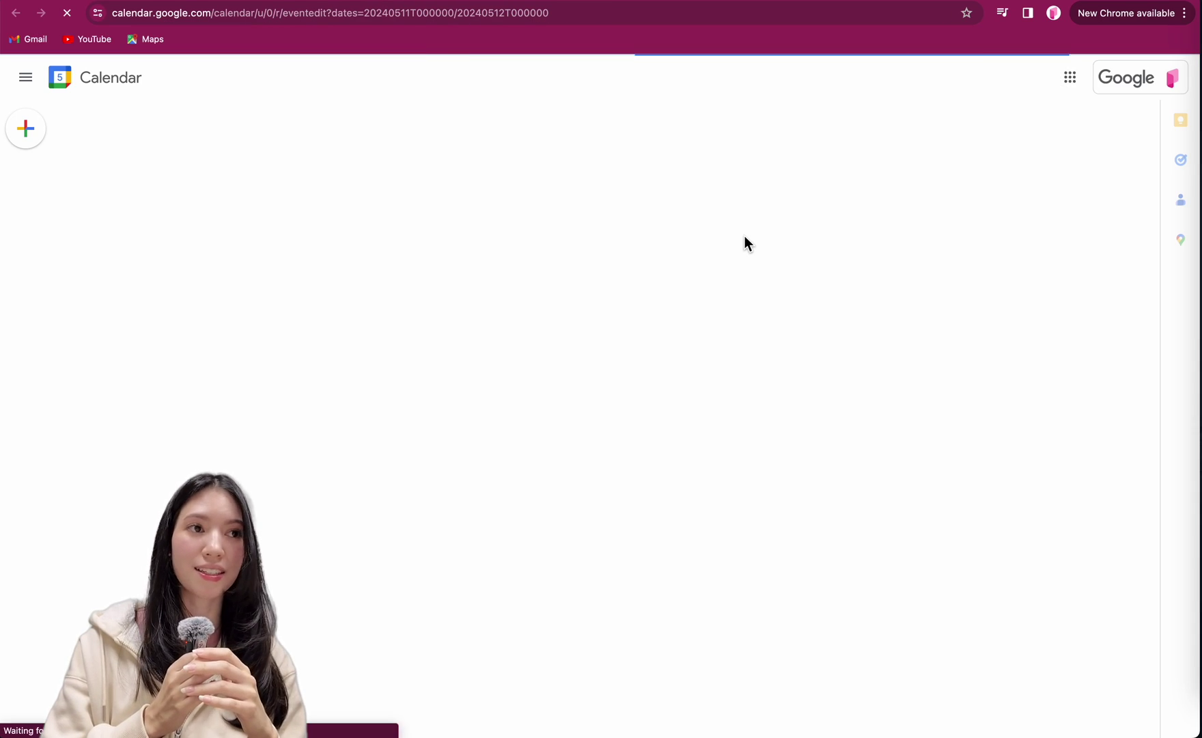
scroll(55, 167, up, 5)
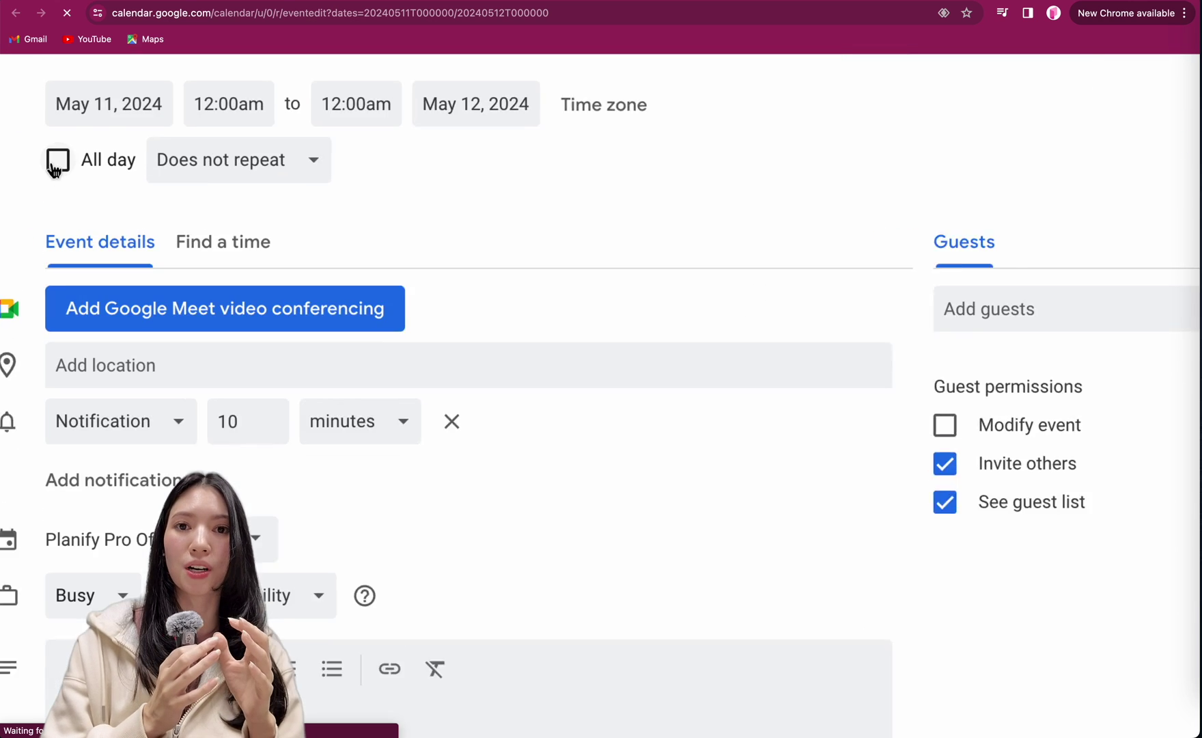
scroll(55, 167, down, 5)
scroll(438, 320, down, 5)
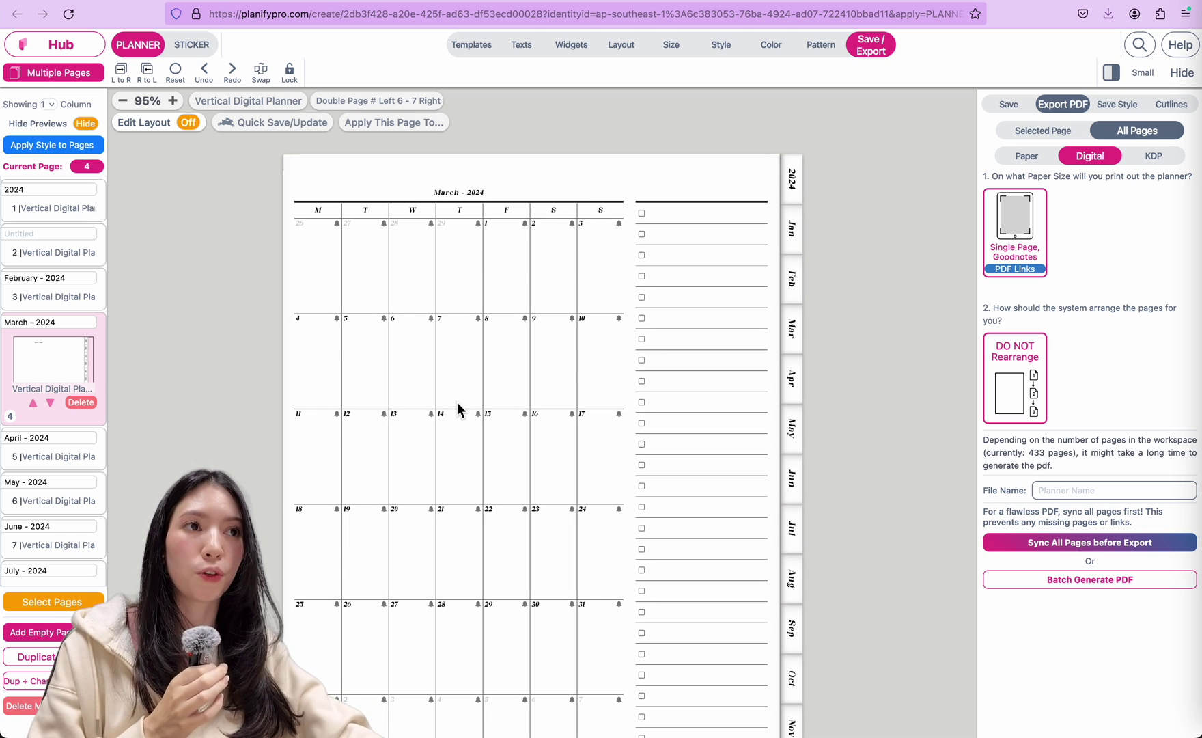
Select the March monthly calendar widget and review its Google Calendar Link settings: Top Right, #808080
click(451, 205)
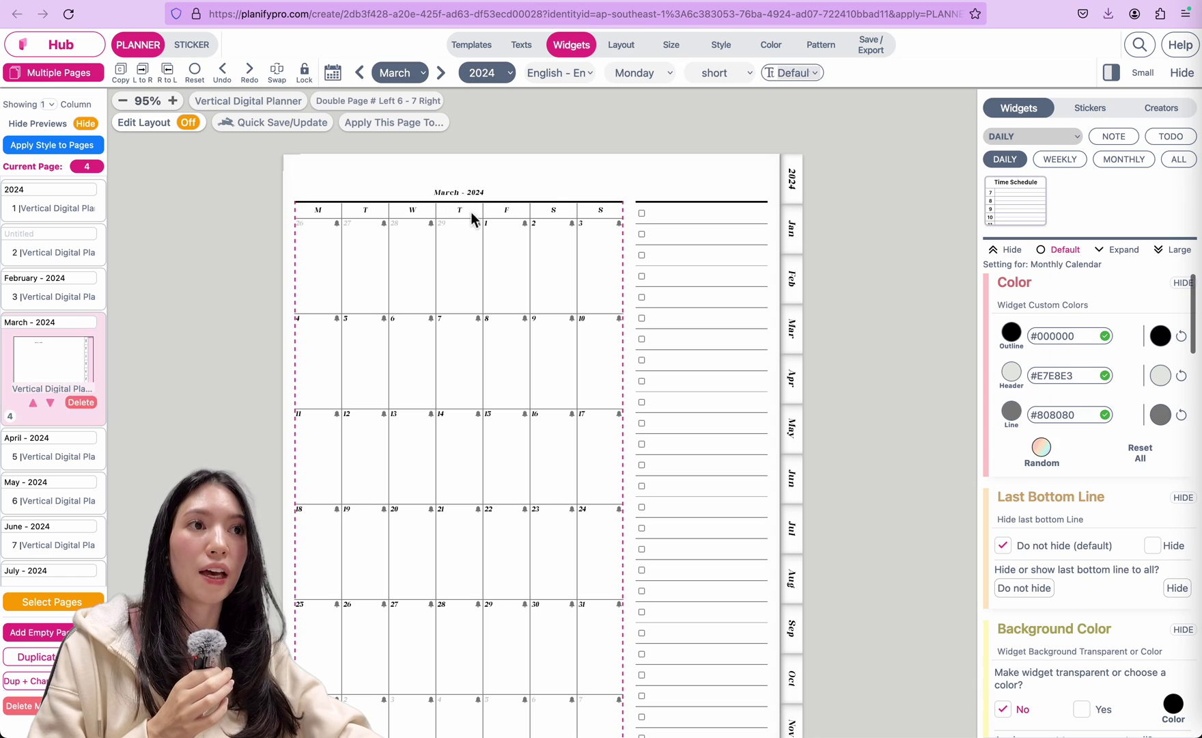
scroll(474, 260, up, 5)
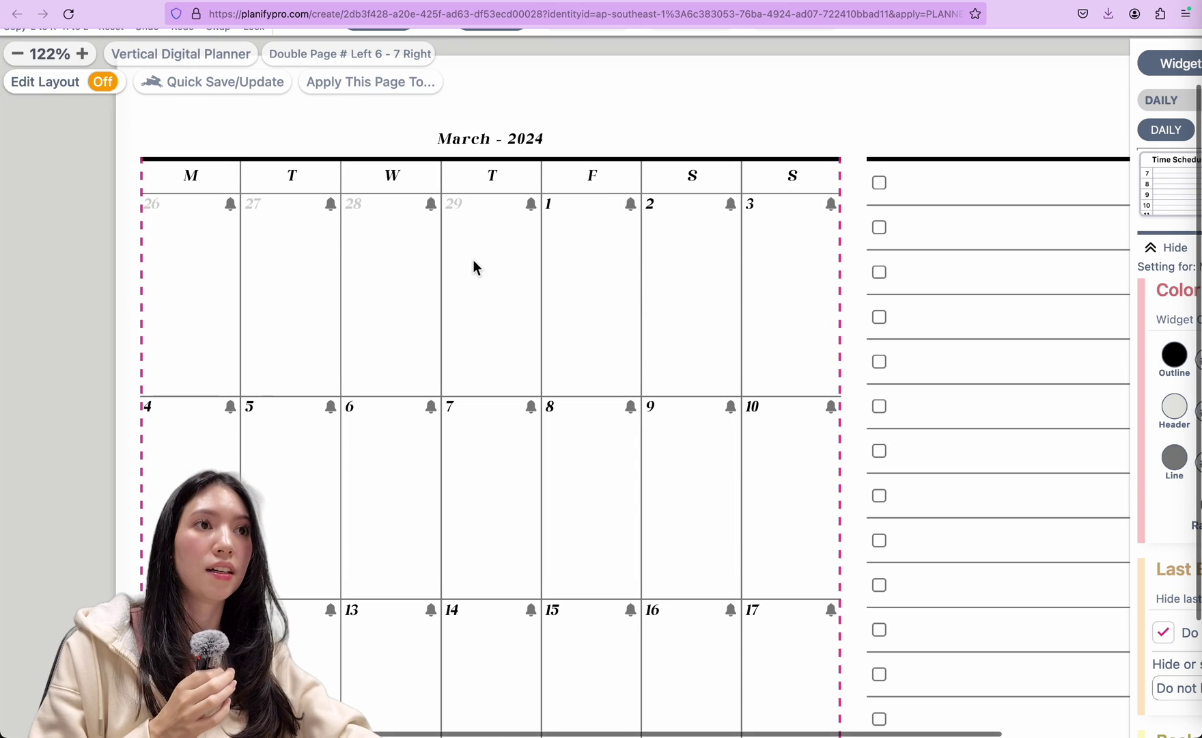
scroll(1156, 155, down, 5)
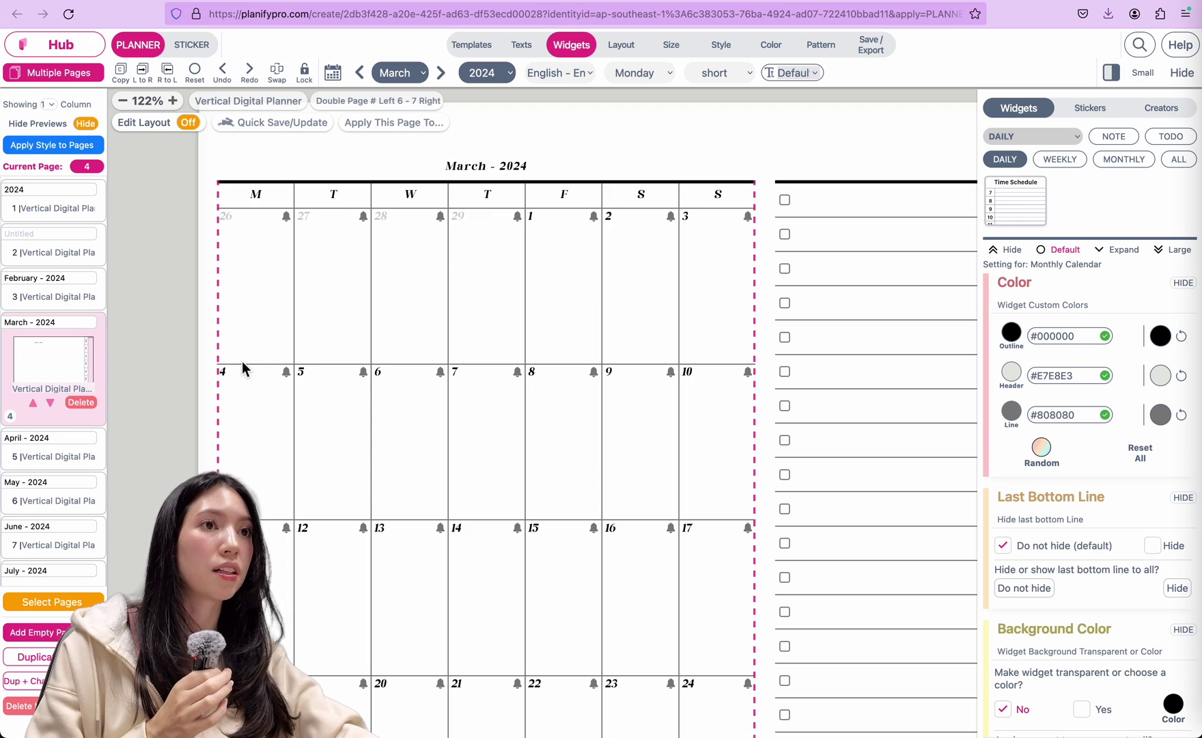
scroll(1152, 515, down, 15)
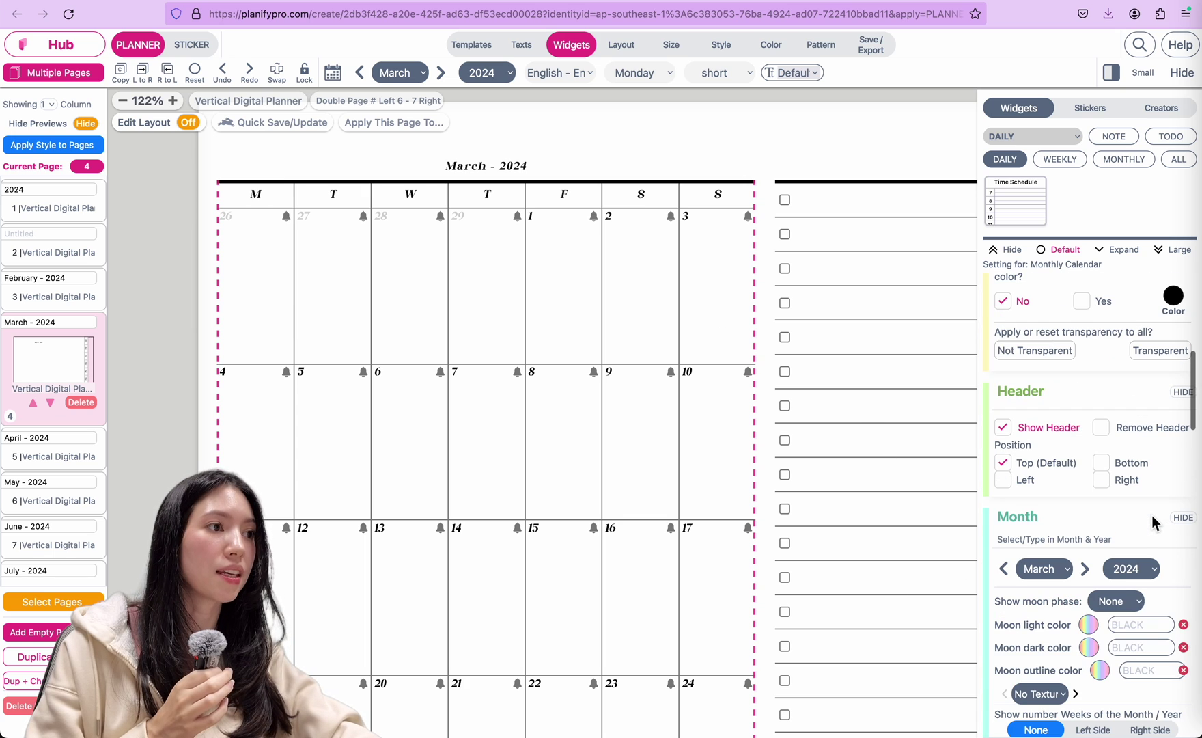
scroll(1152, 515, up, 5)
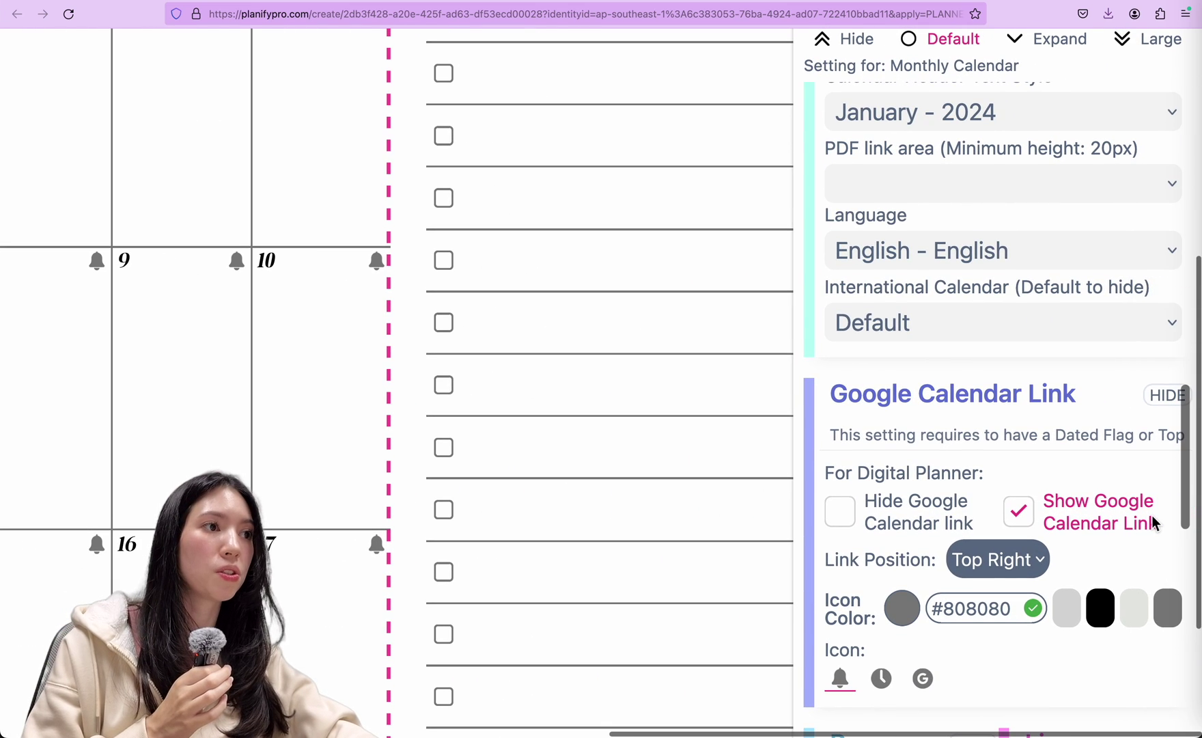
scroll(1154, 524, down, 1)
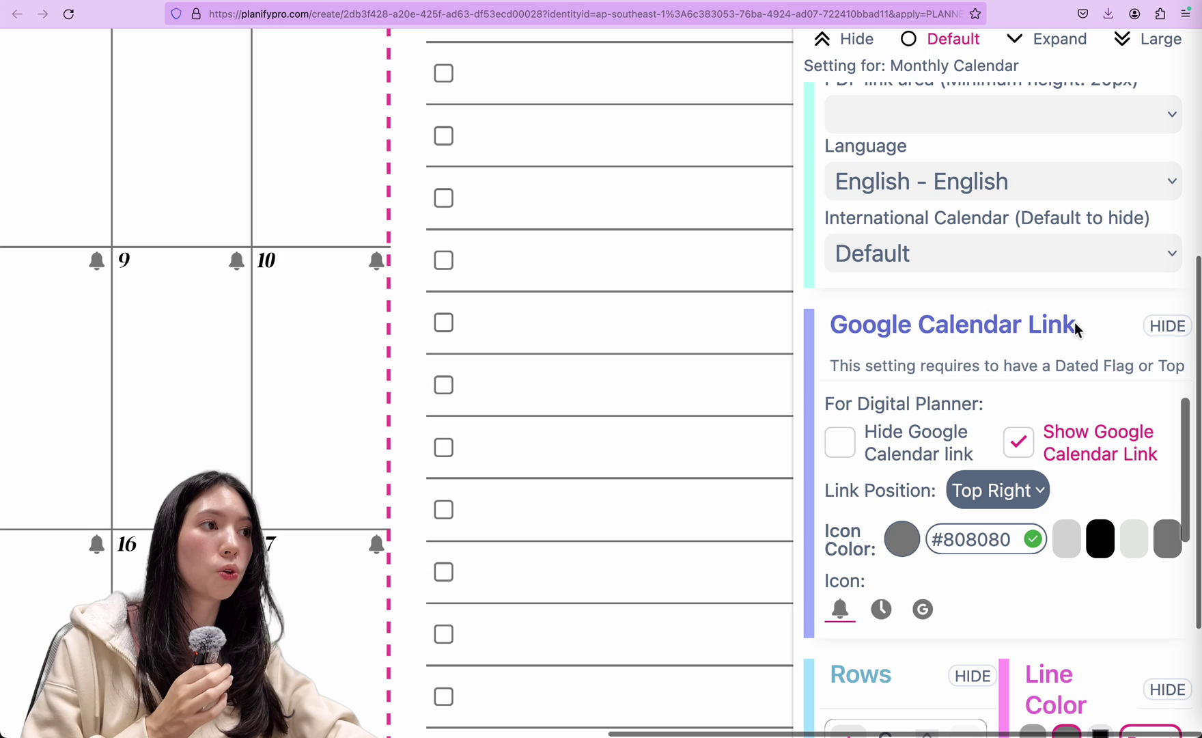
scroll(399, 451, left, 8)
scroll(399, 452, up, 2)
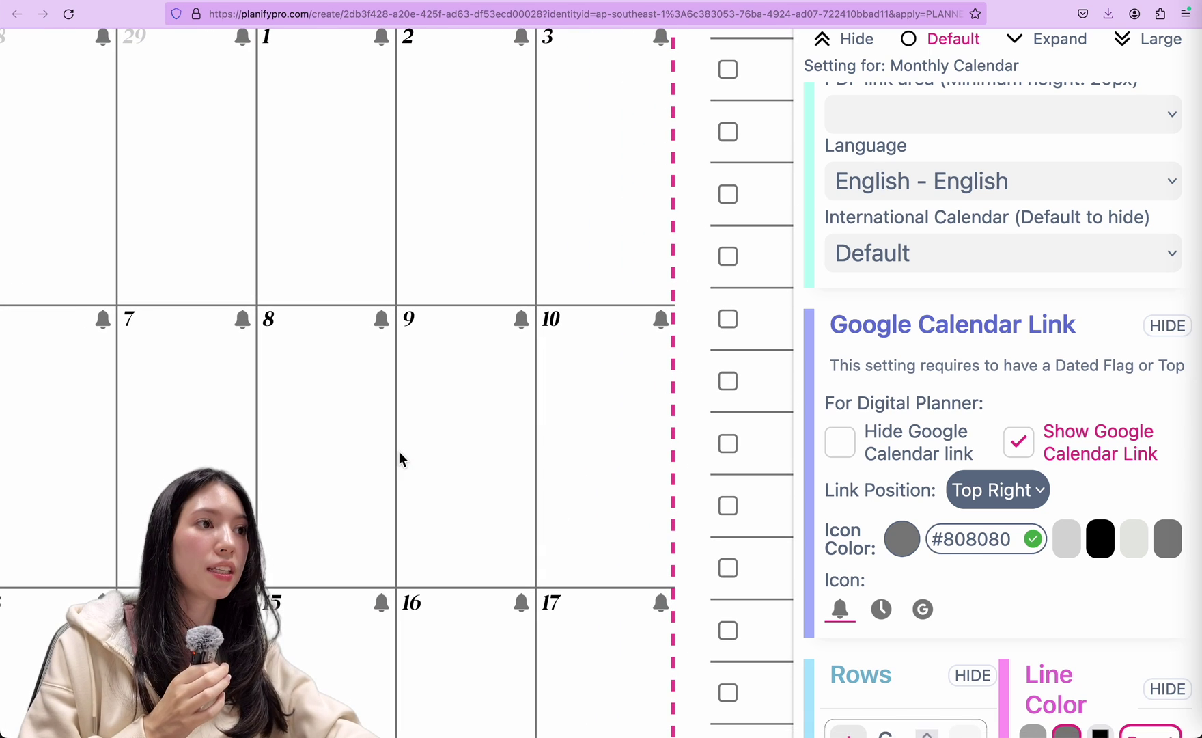
click(841, 444)
click(1018, 445)
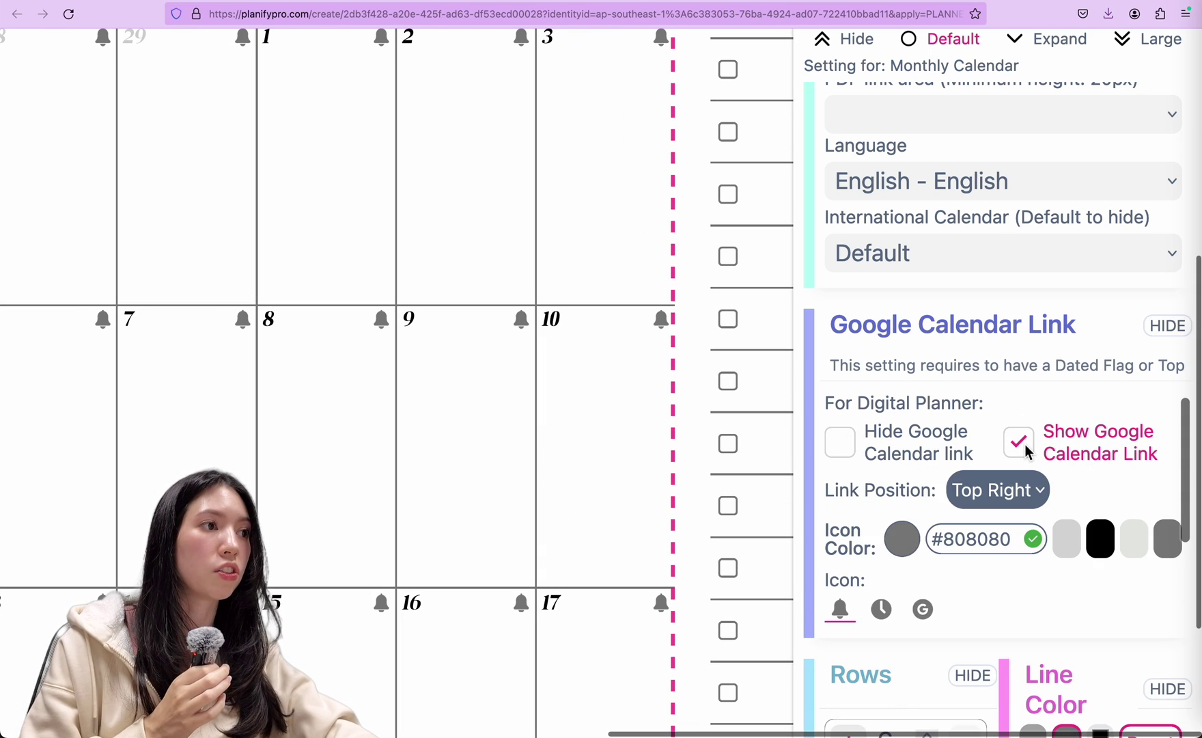
click(975, 496)
click(994, 492)
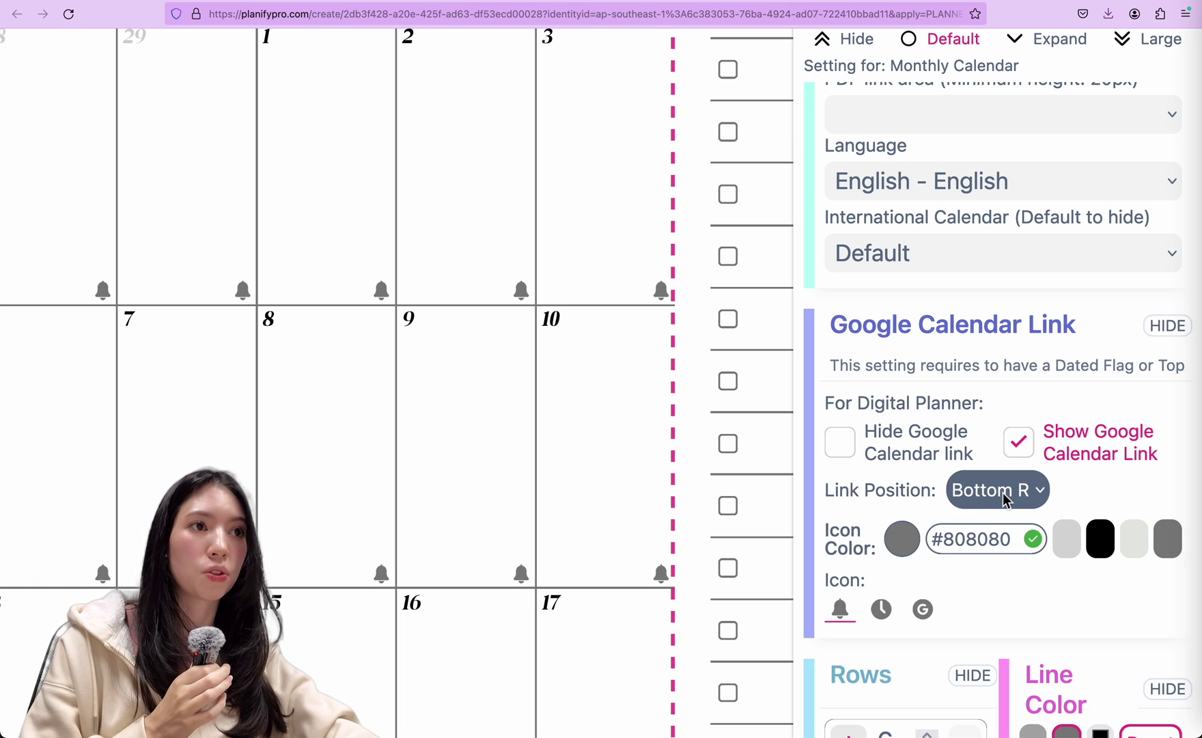
click(1005, 498)
click(1002, 492)
click(1002, 492)
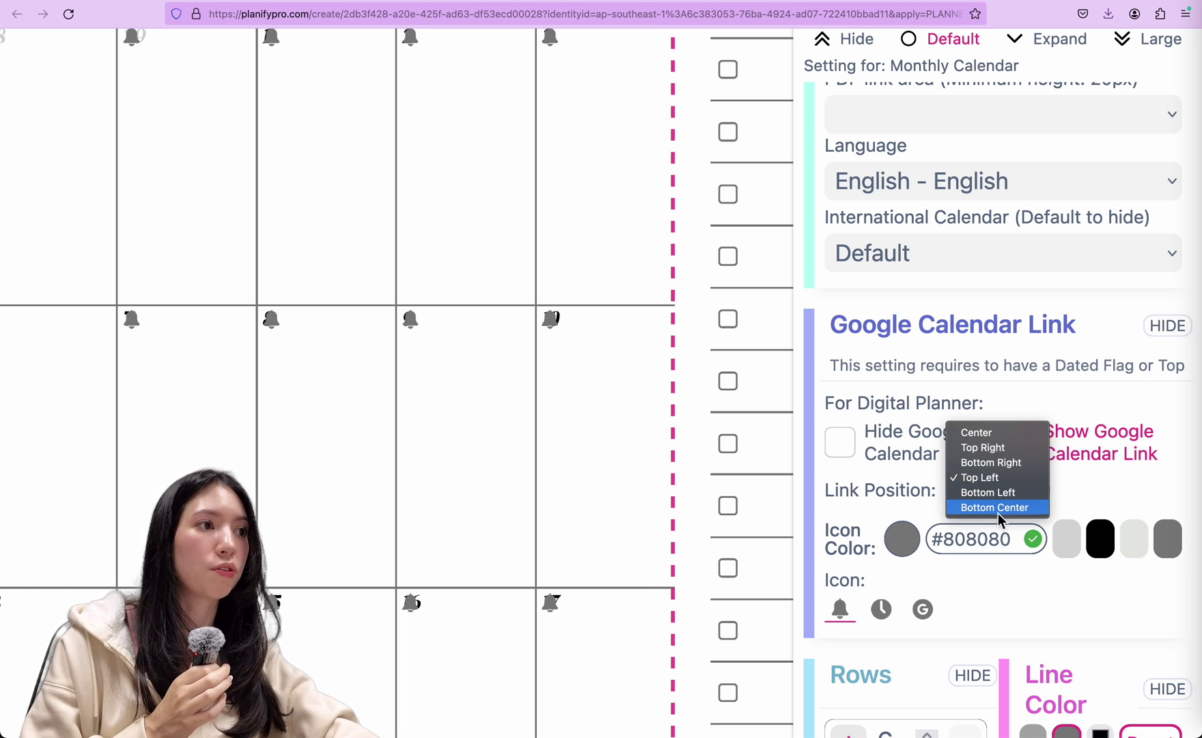
click(998, 509)
click(996, 482)
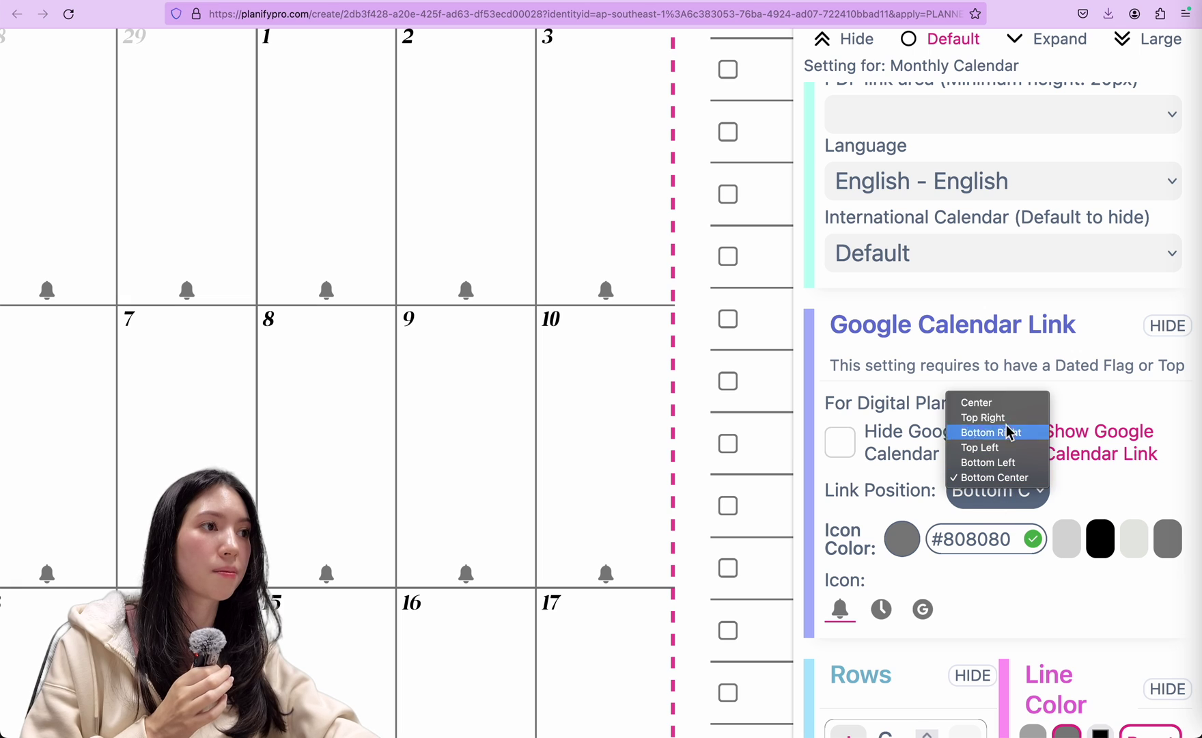
click(1012, 424)
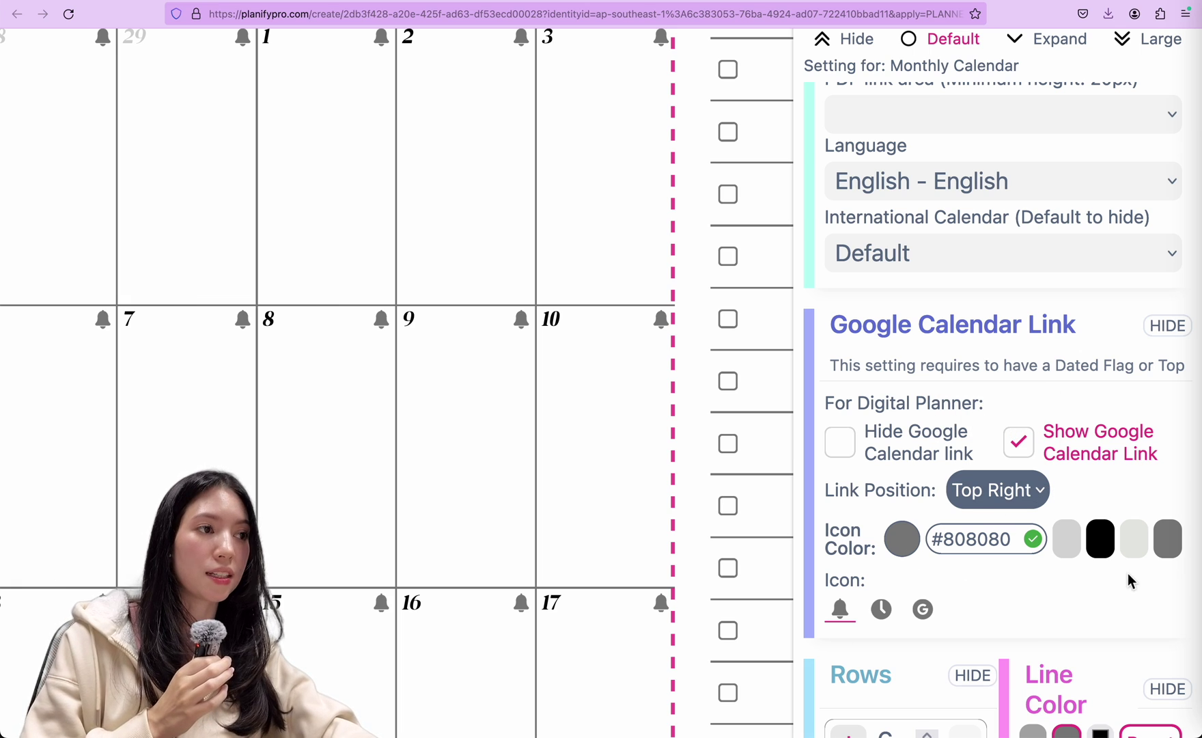
Try RED, BLUE and GREEN as the link icon colour, then choose the black swatch
drag(1014, 546, 906, 548)
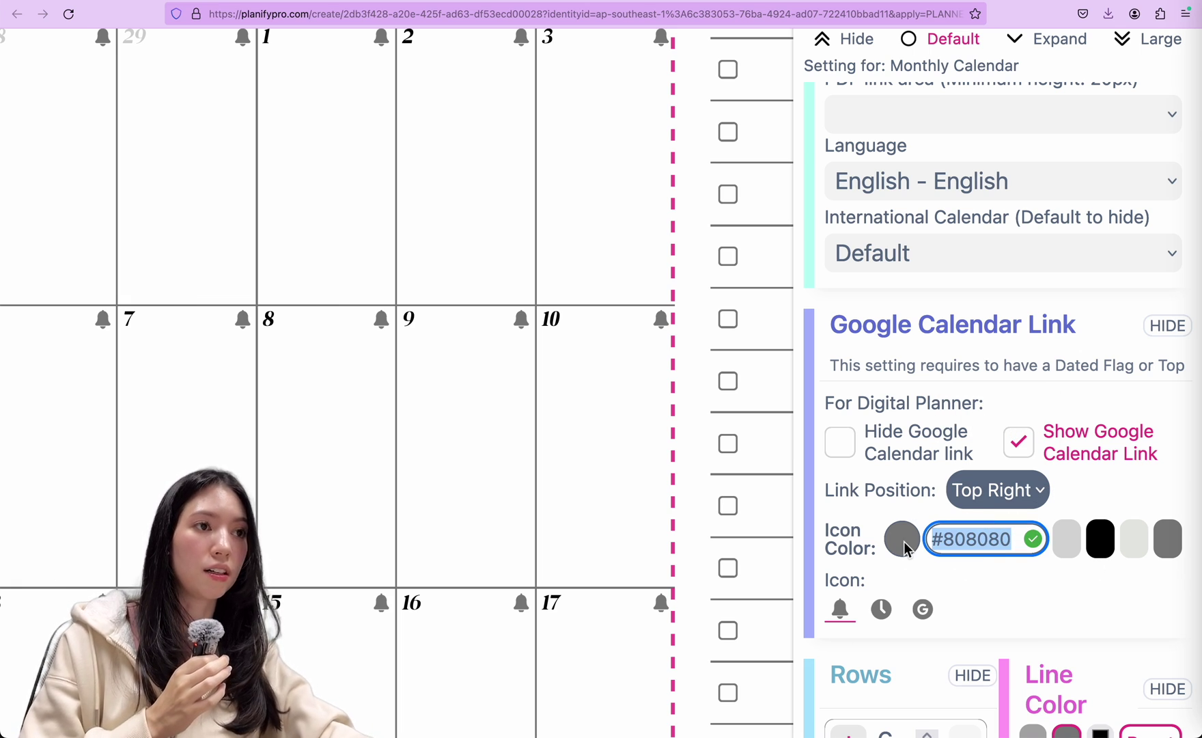
text(RED)
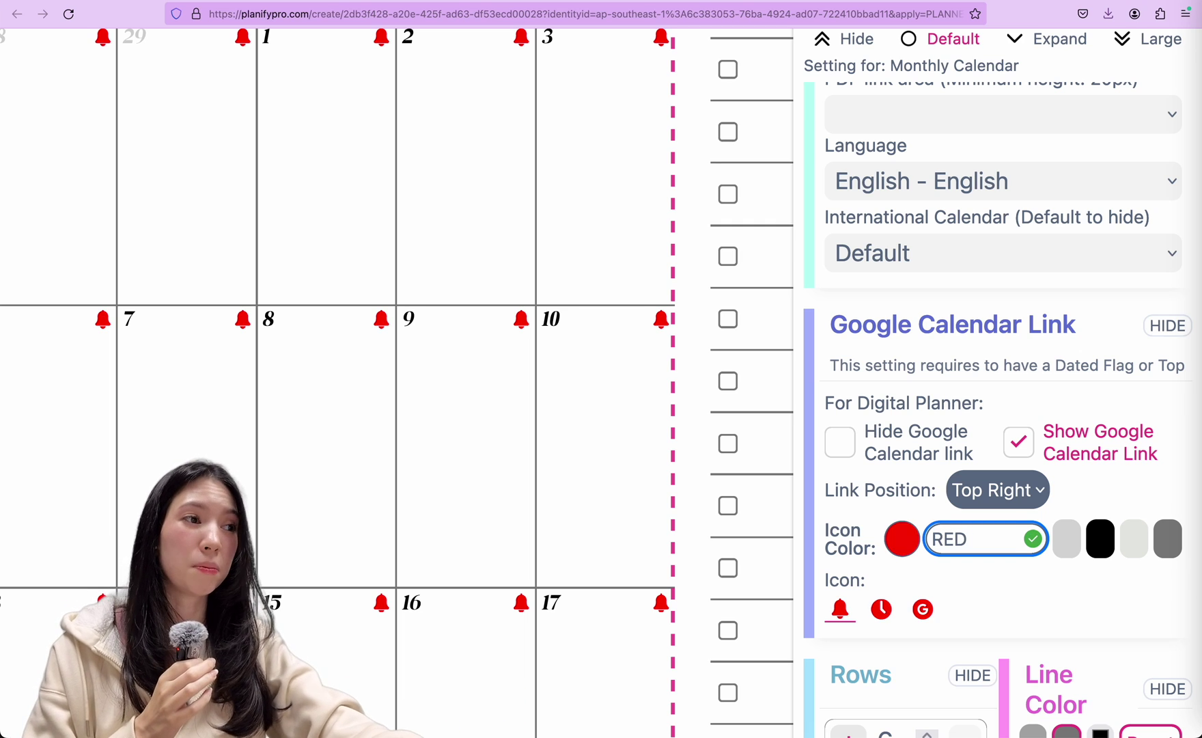
key(BackSpace)
key(BackSpace)
key(BackSpace)
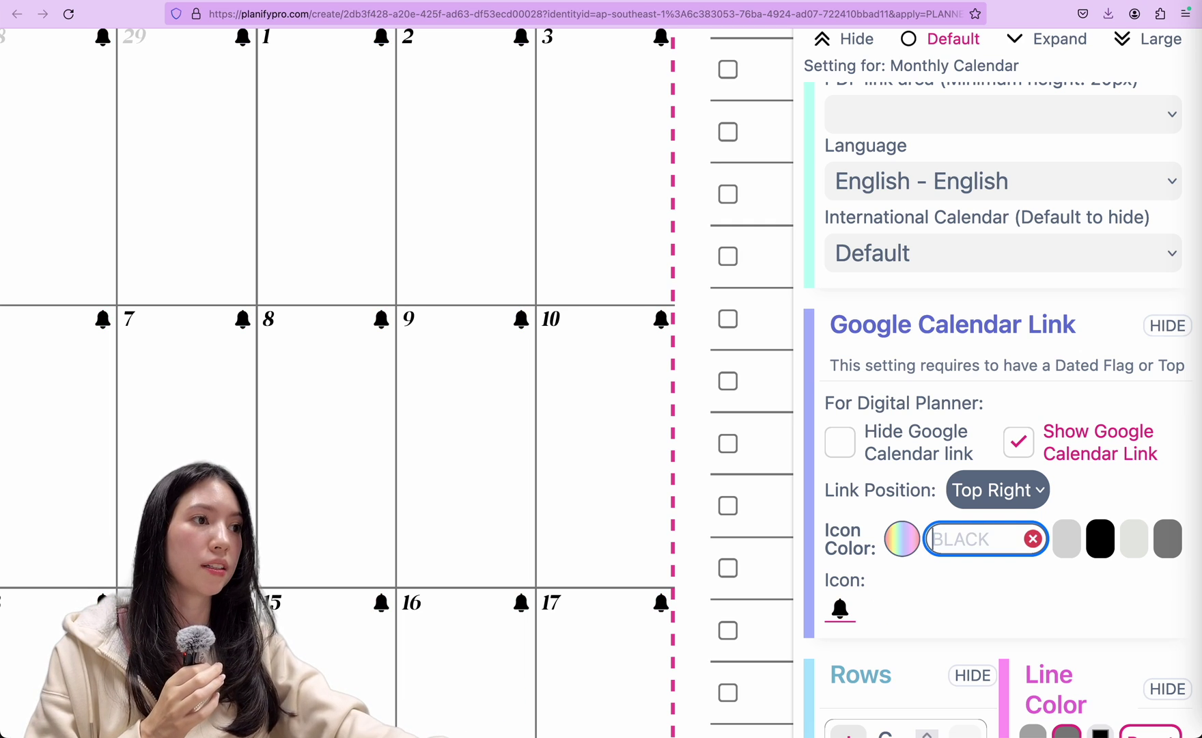
text(BLUE)
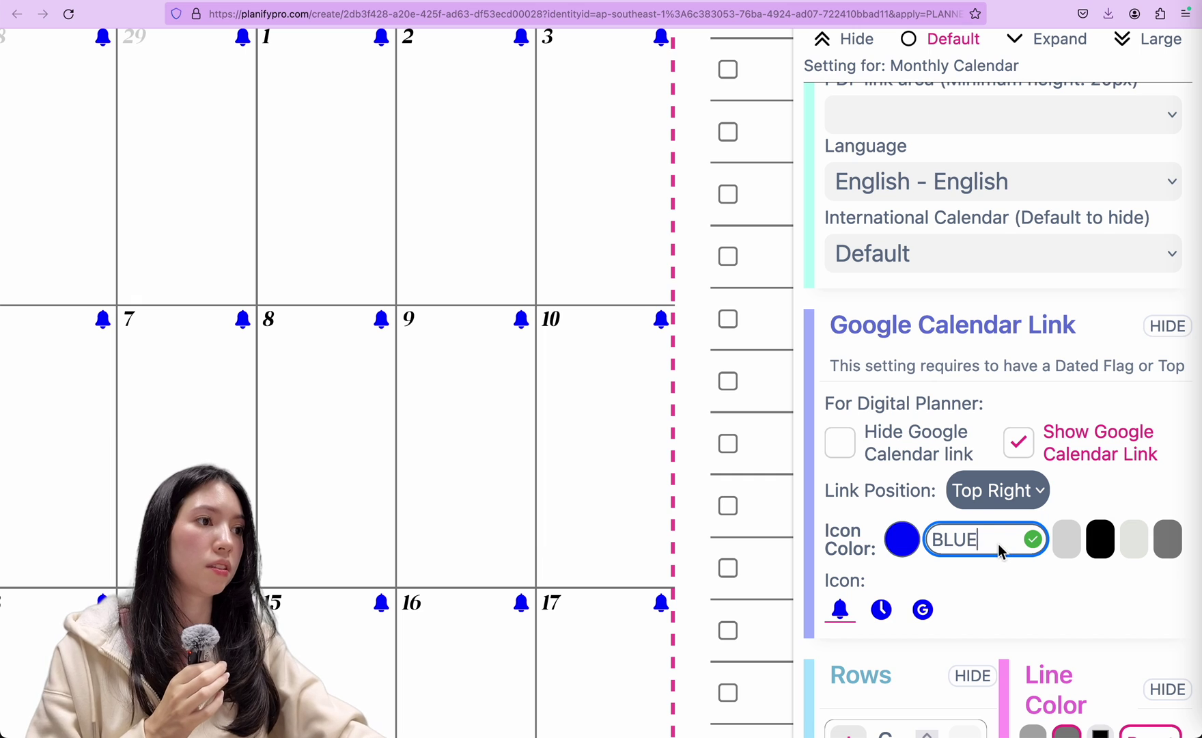
double_click(999, 551)
text(GREEN)
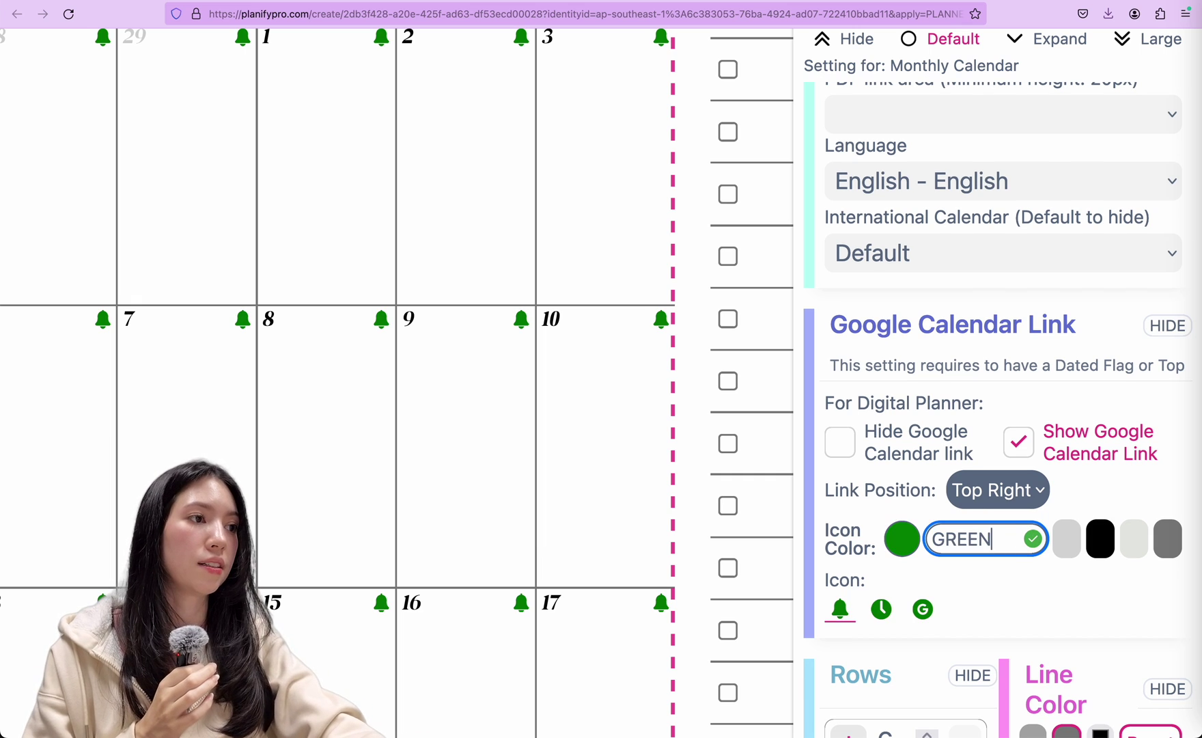
click(1100, 546)
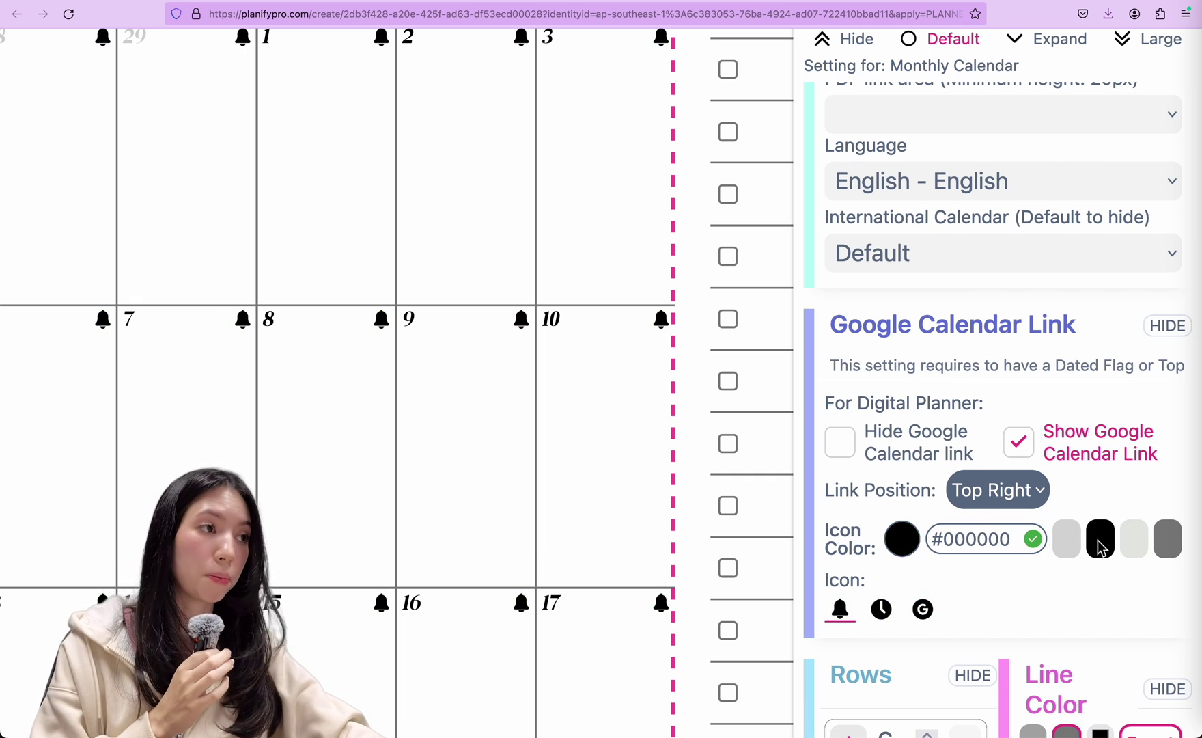
Try TRANSPARENT as the icon colour, then revert it to black #000000
double_click(996, 541)
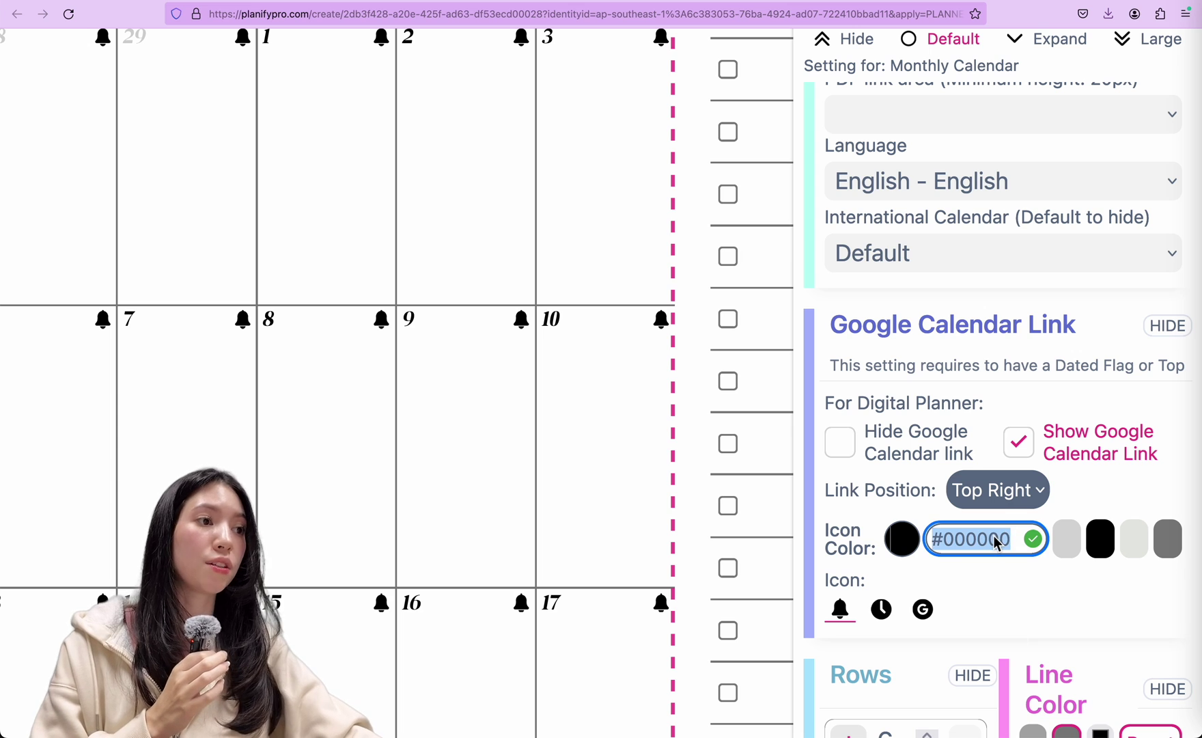
text(TRA)
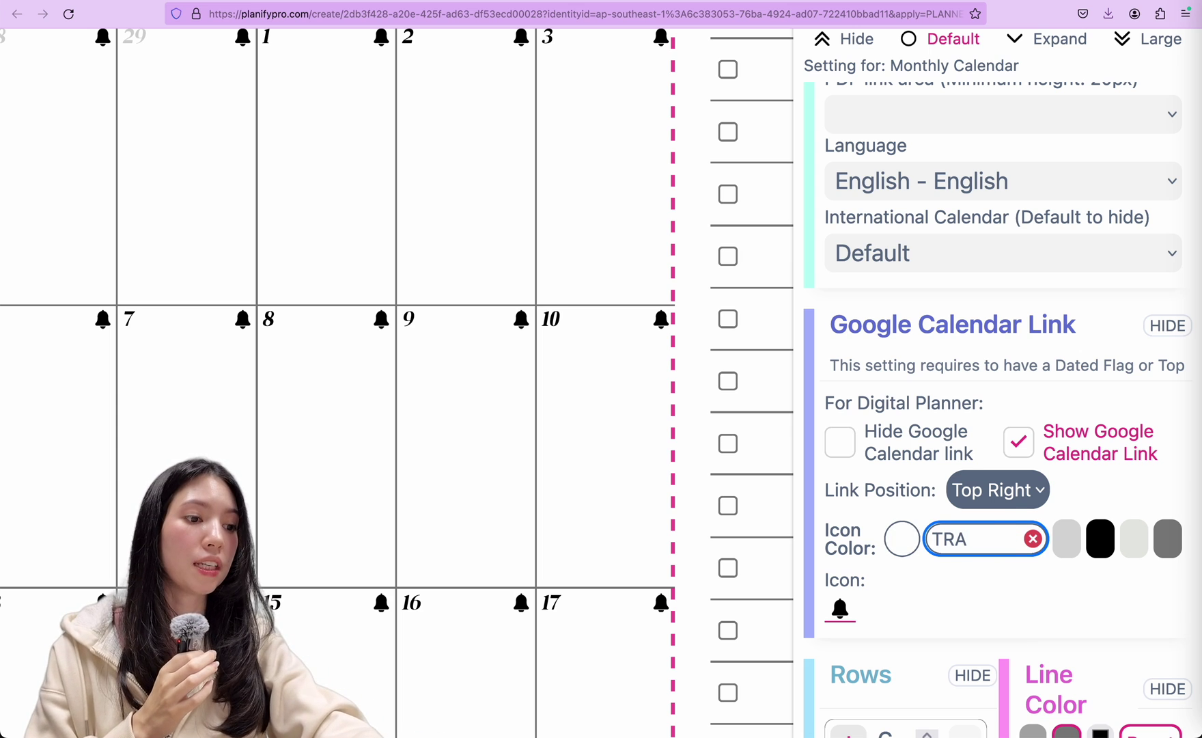
text(NSPARENT)
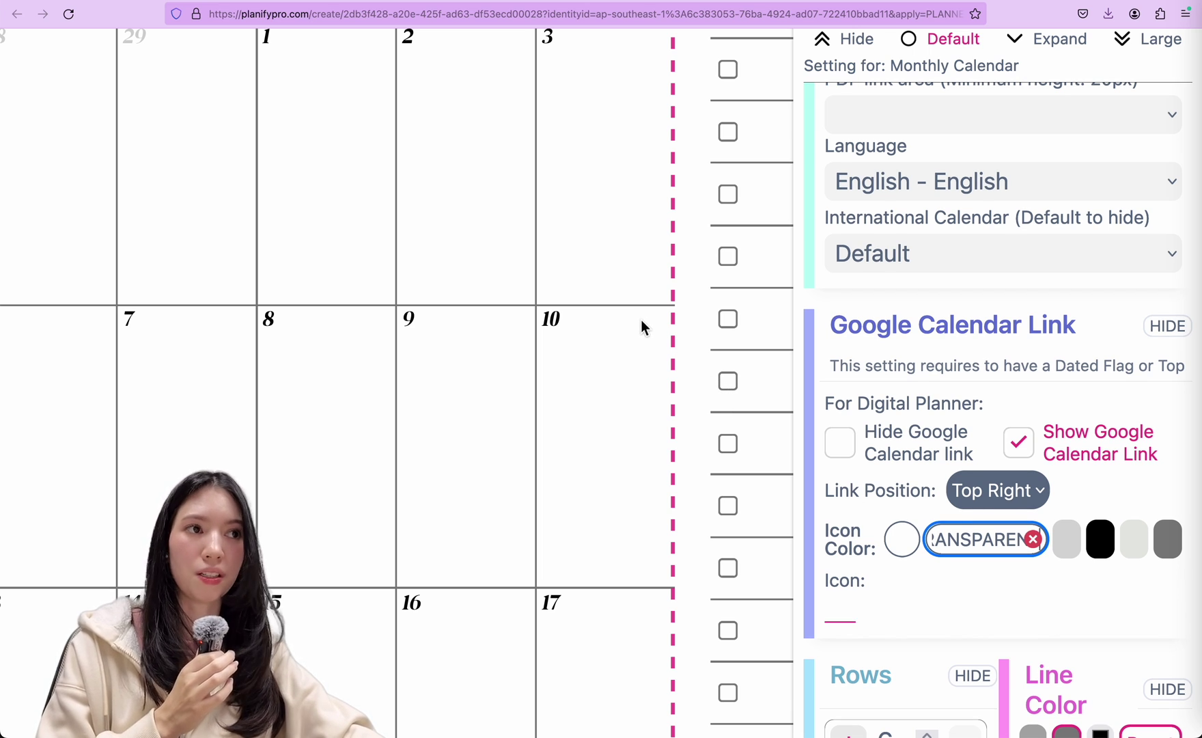
double_click(985, 544)
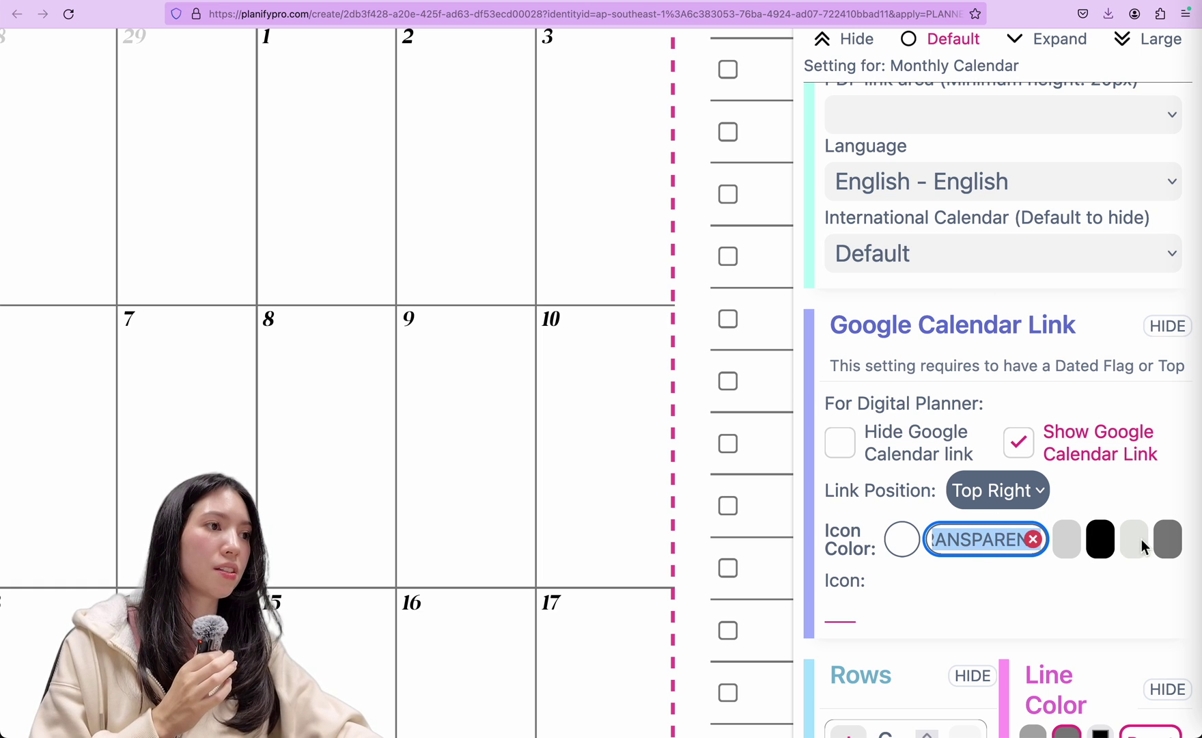
key(BackSpace)
Compare the clock, G and bell link icon styles, settling on the bell
click(882, 609)
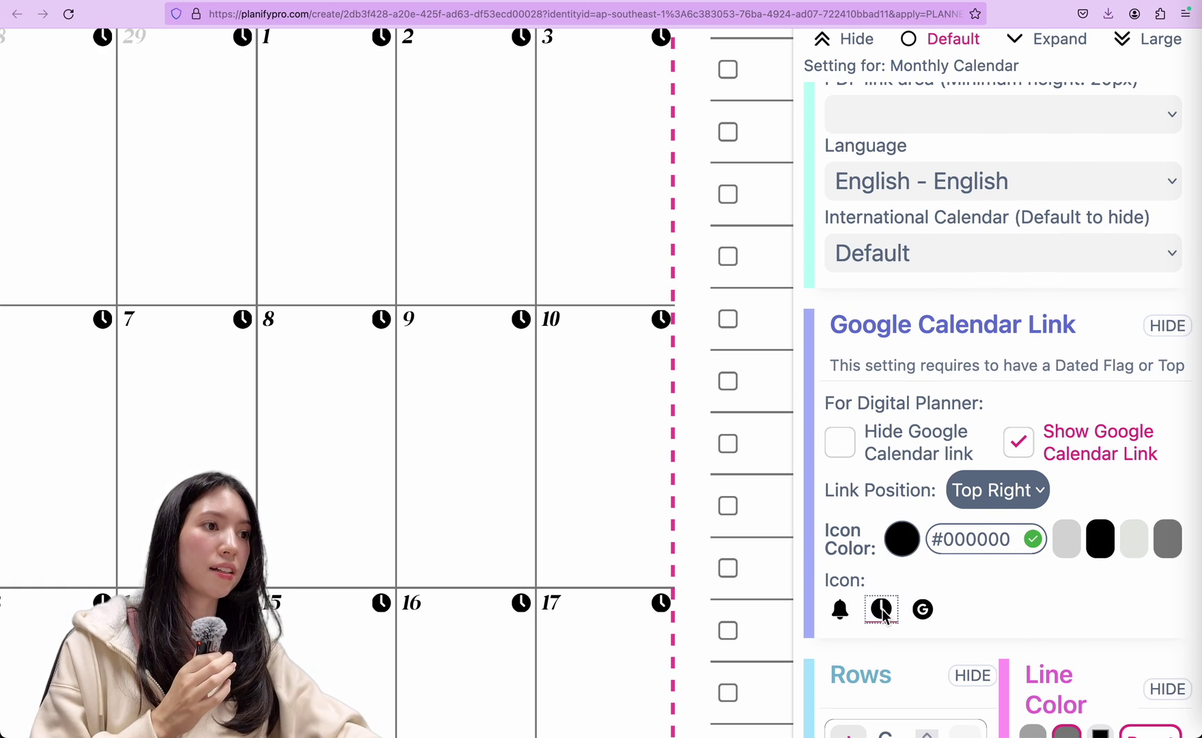
click(924, 610)
click(882, 614)
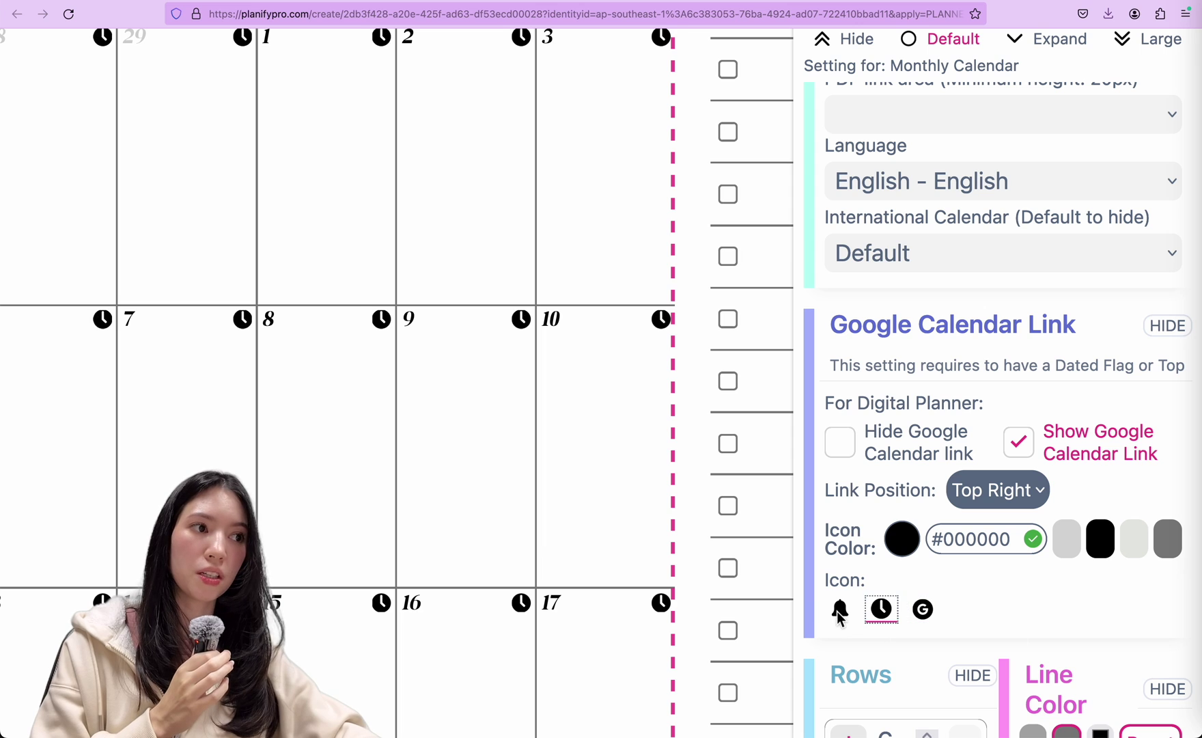
click(840, 610)
click(917, 615)
click(882, 614)
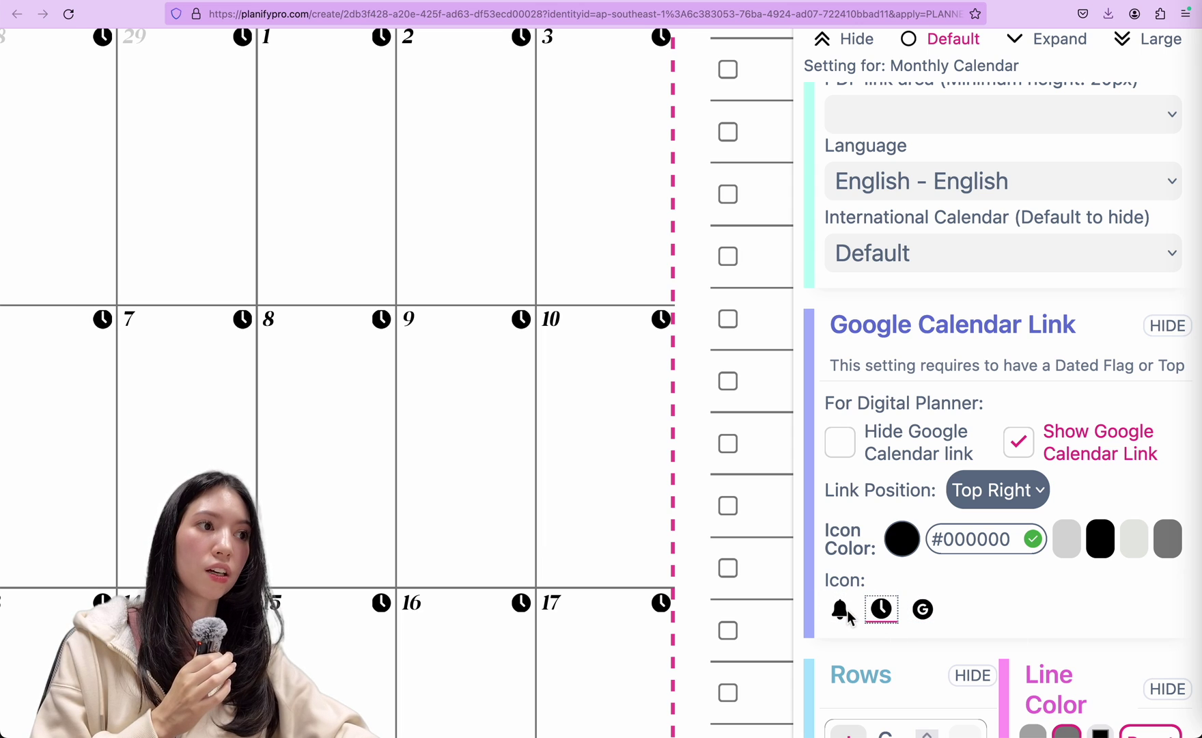
click(842, 612)
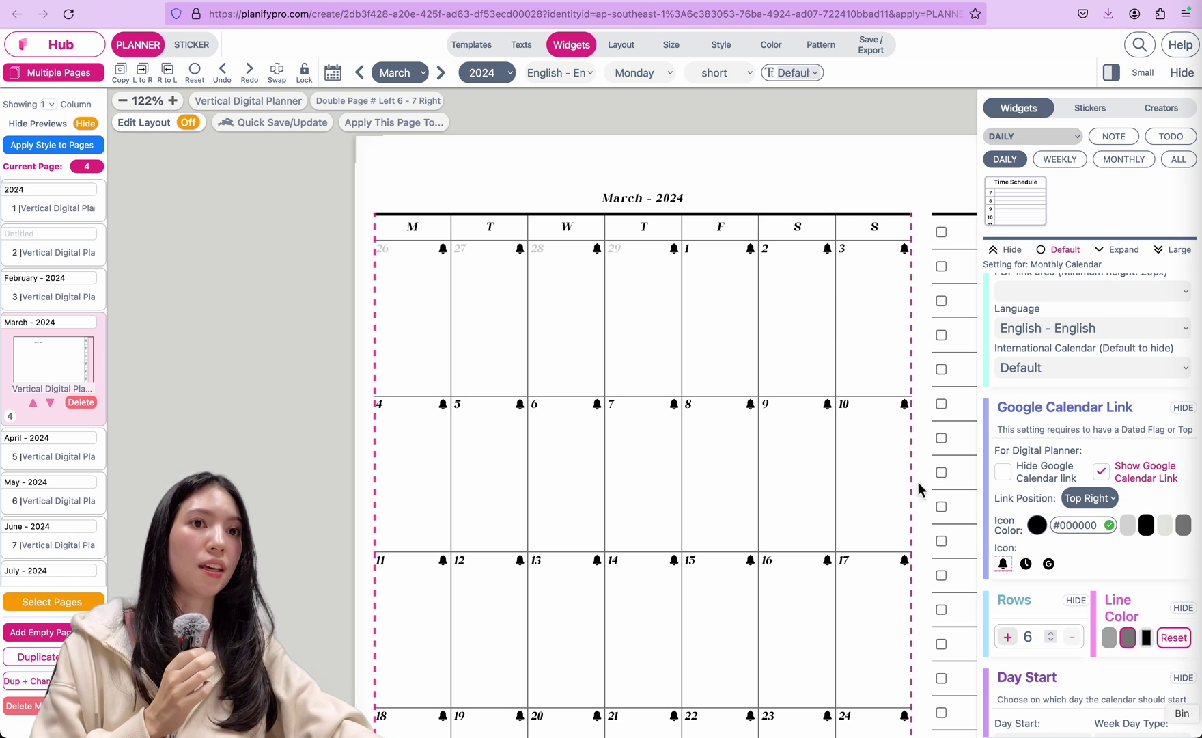
Go to page 401, the 30 November 2024 daily page
scroll(54, 375, down, 3)
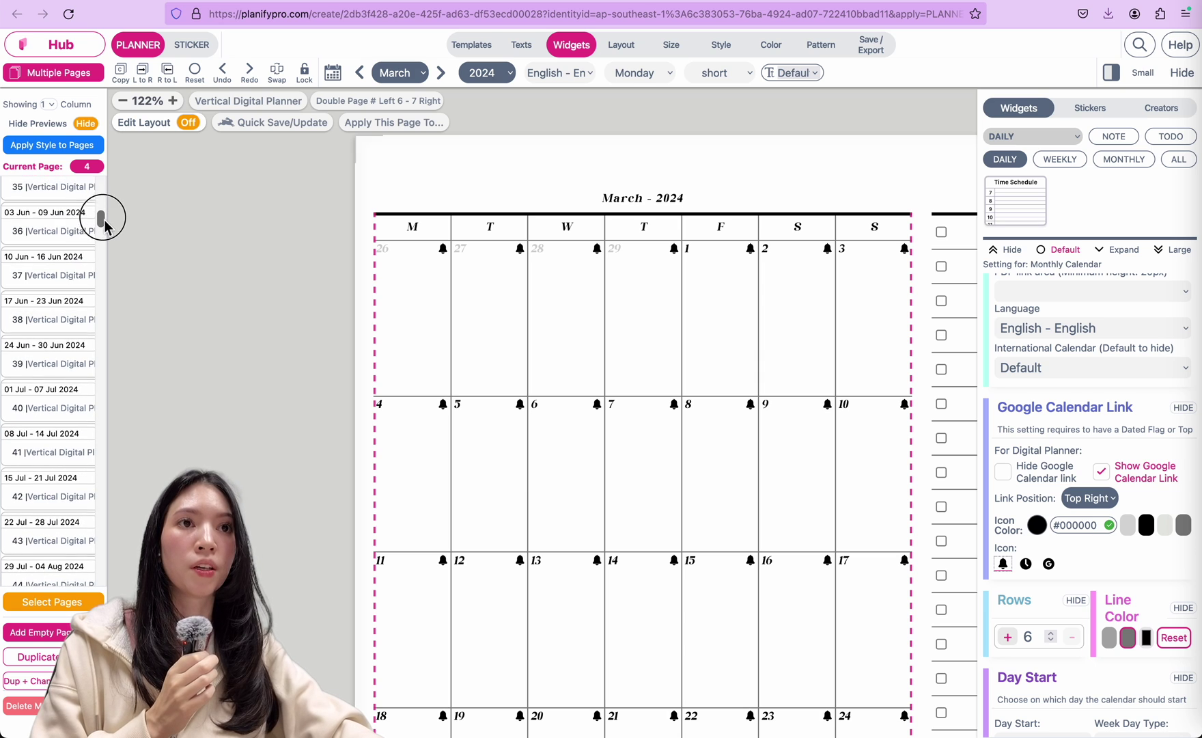
drag(102, 209, 75, 537)
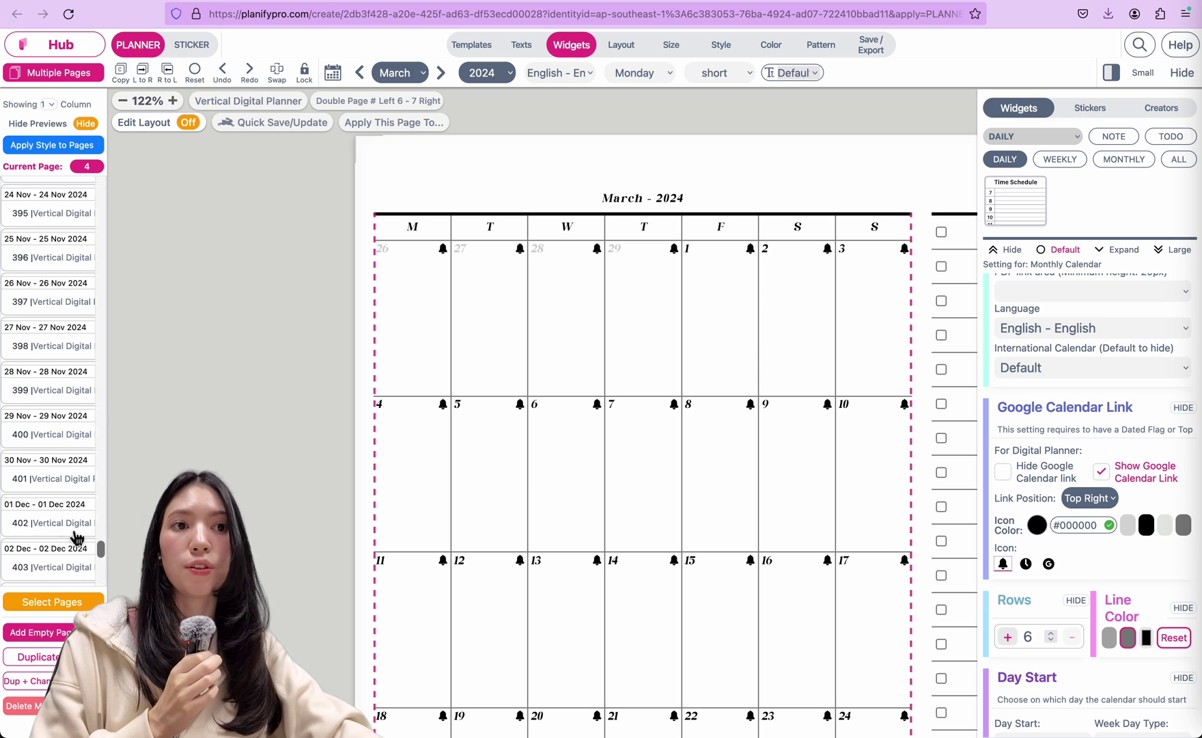
click(38, 489)
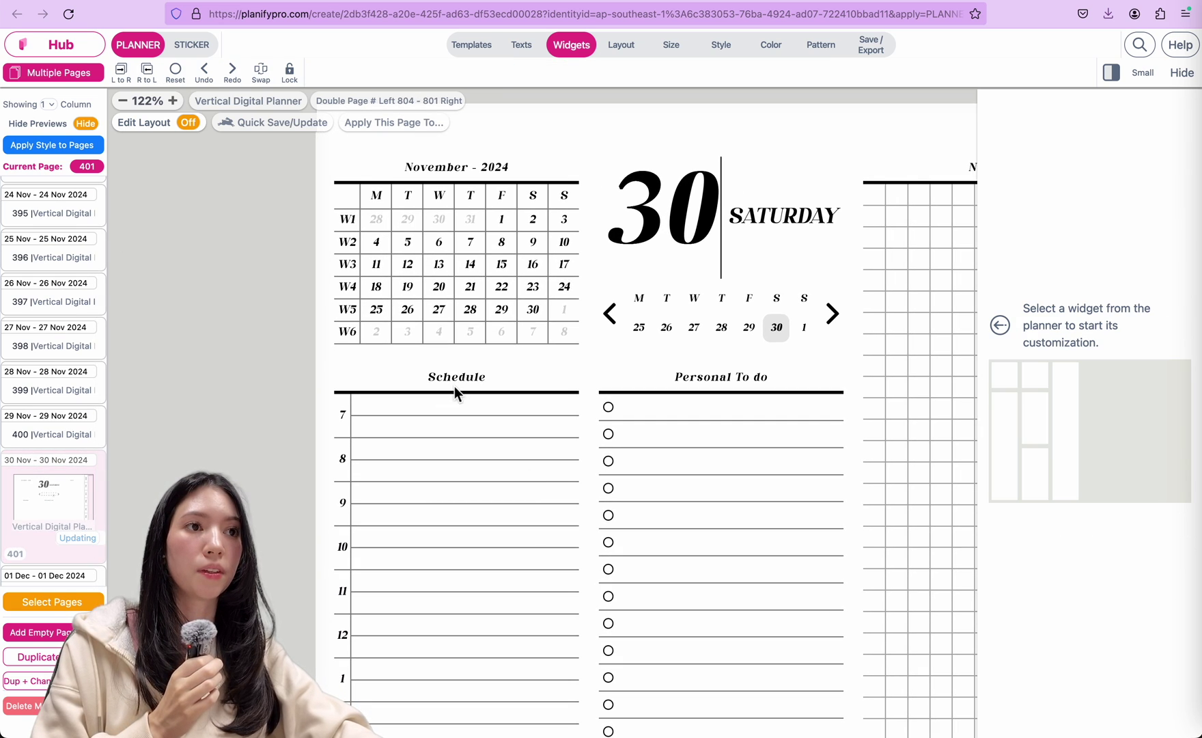
Select the 30 November Schedule widget and review its colours: outline #000000, header #E7E8E3, lines #808080
click(455, 388)
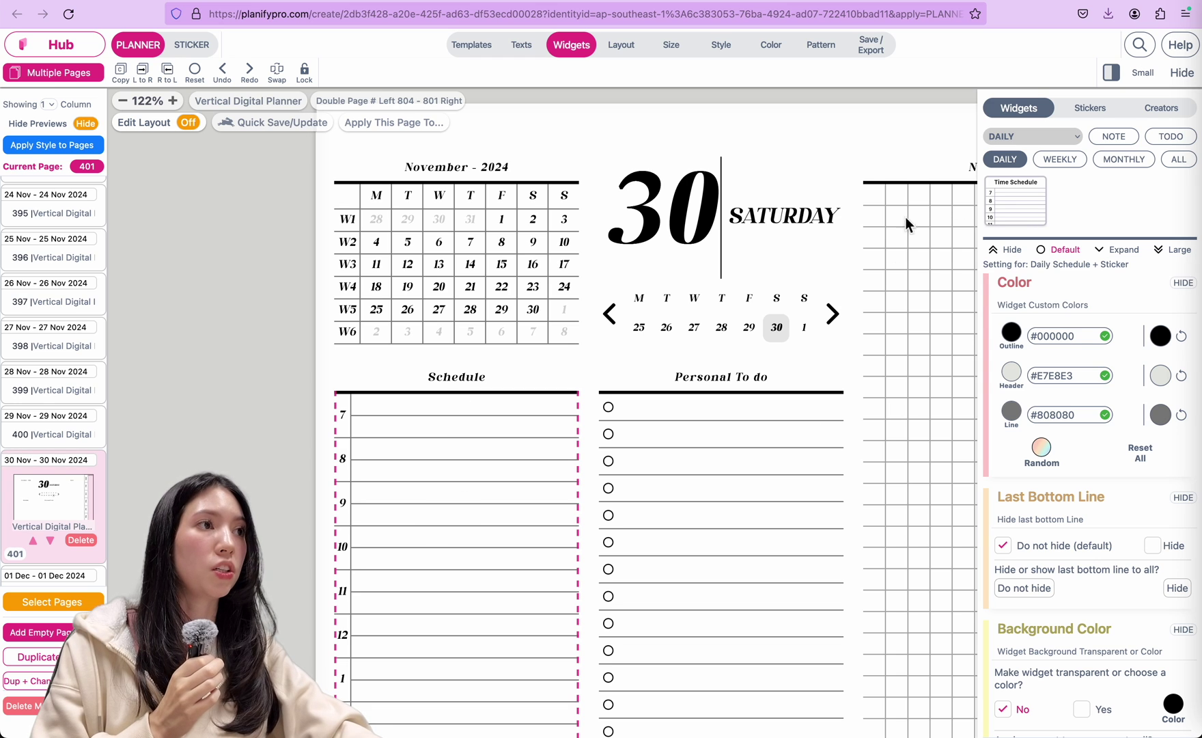
scroll(1126, 180, up, 5)
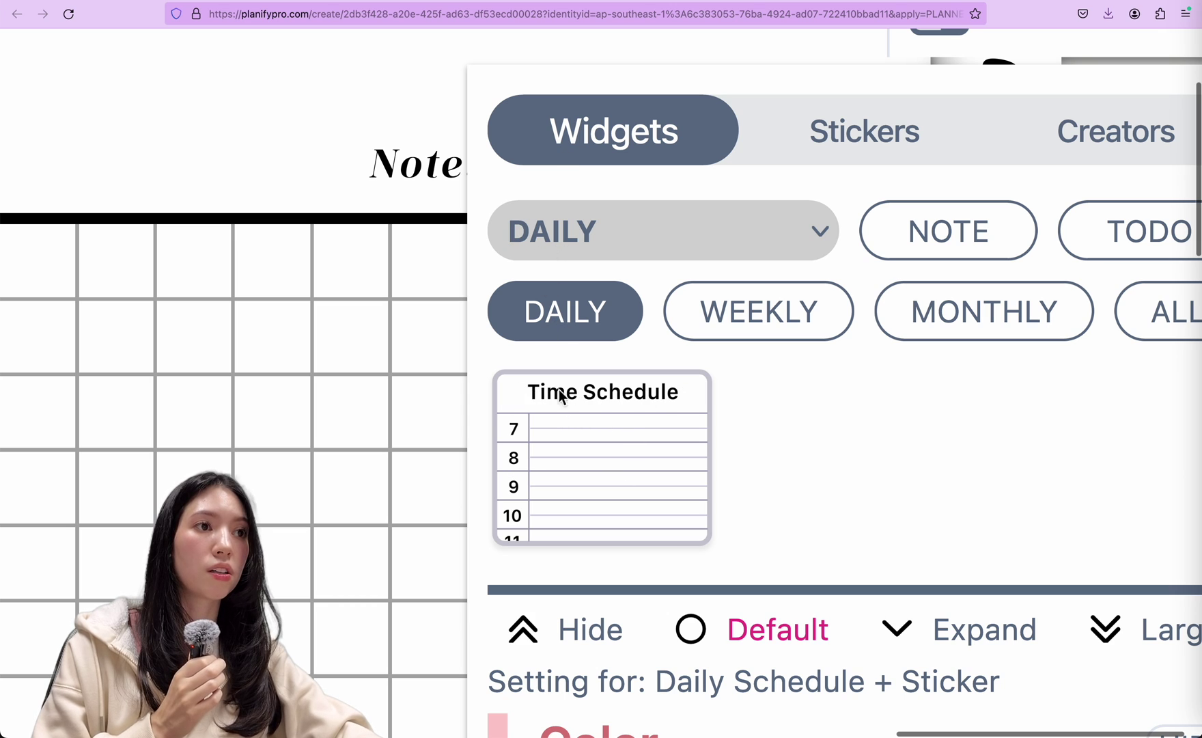
scroll(870, 449, down, 5)
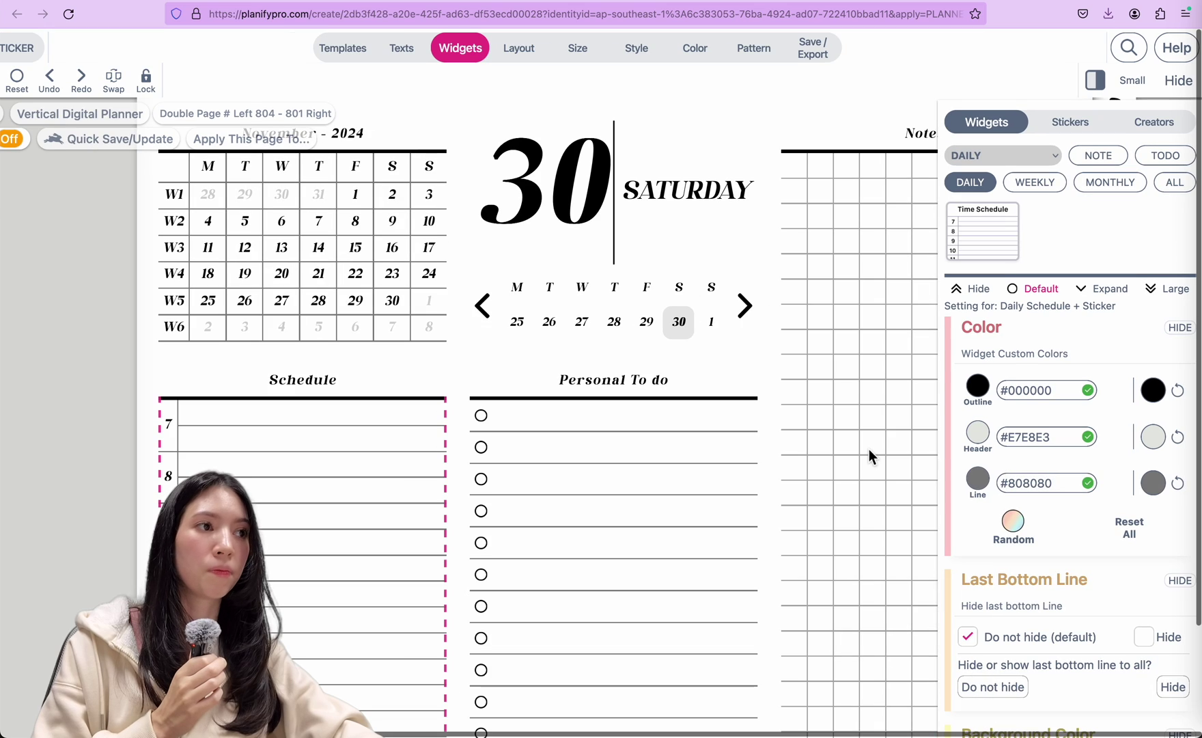
scroll(869, 449, down, 5)
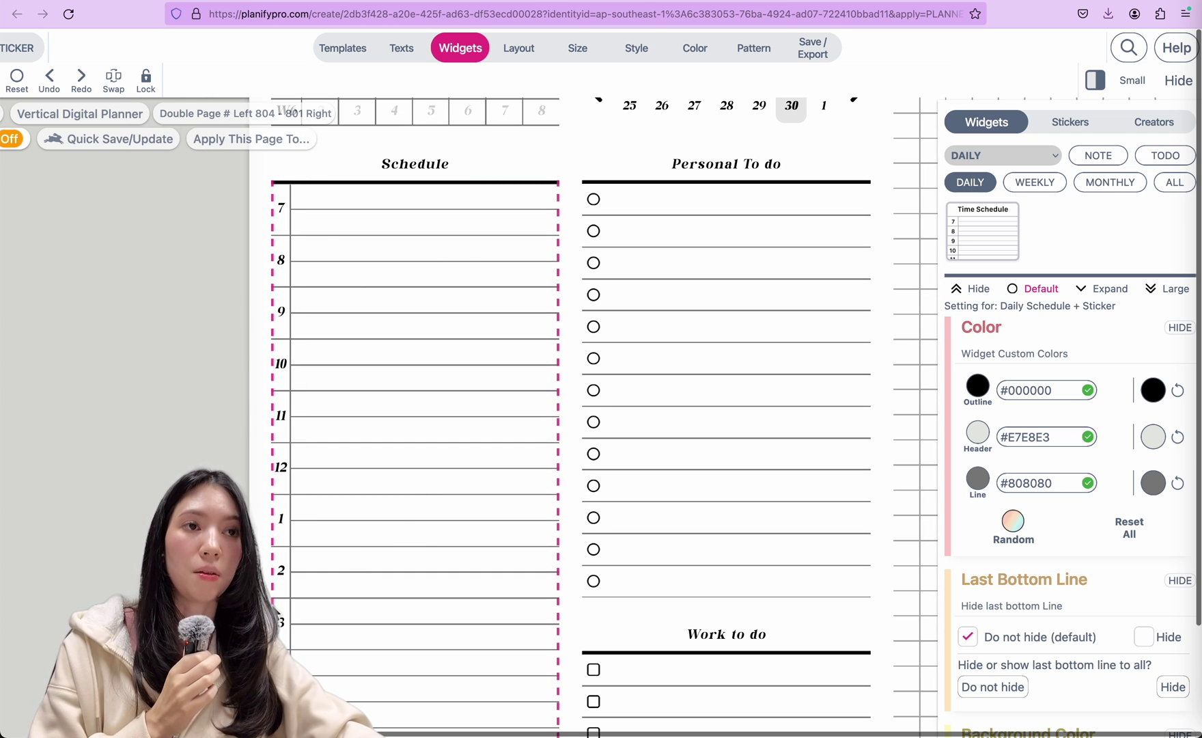
scroll(324, 239, up, 3)
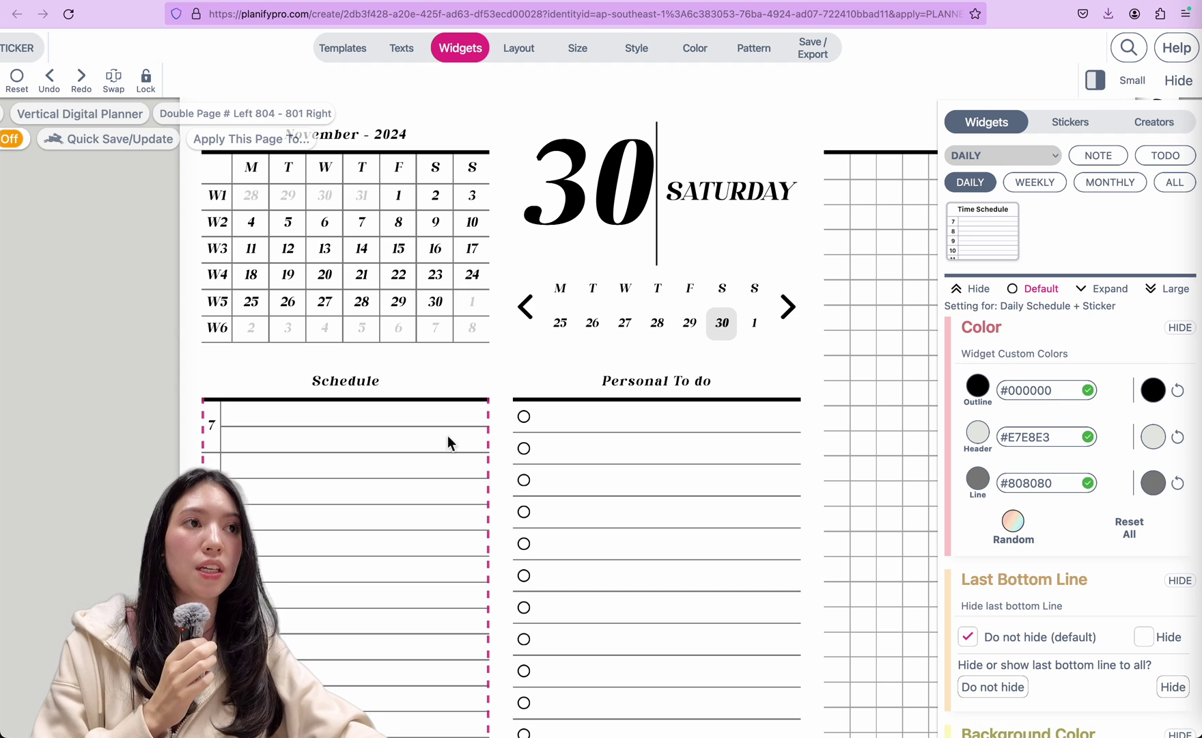
scroll(564, 215, up, 2)
scroll(565, 215, left, 2)
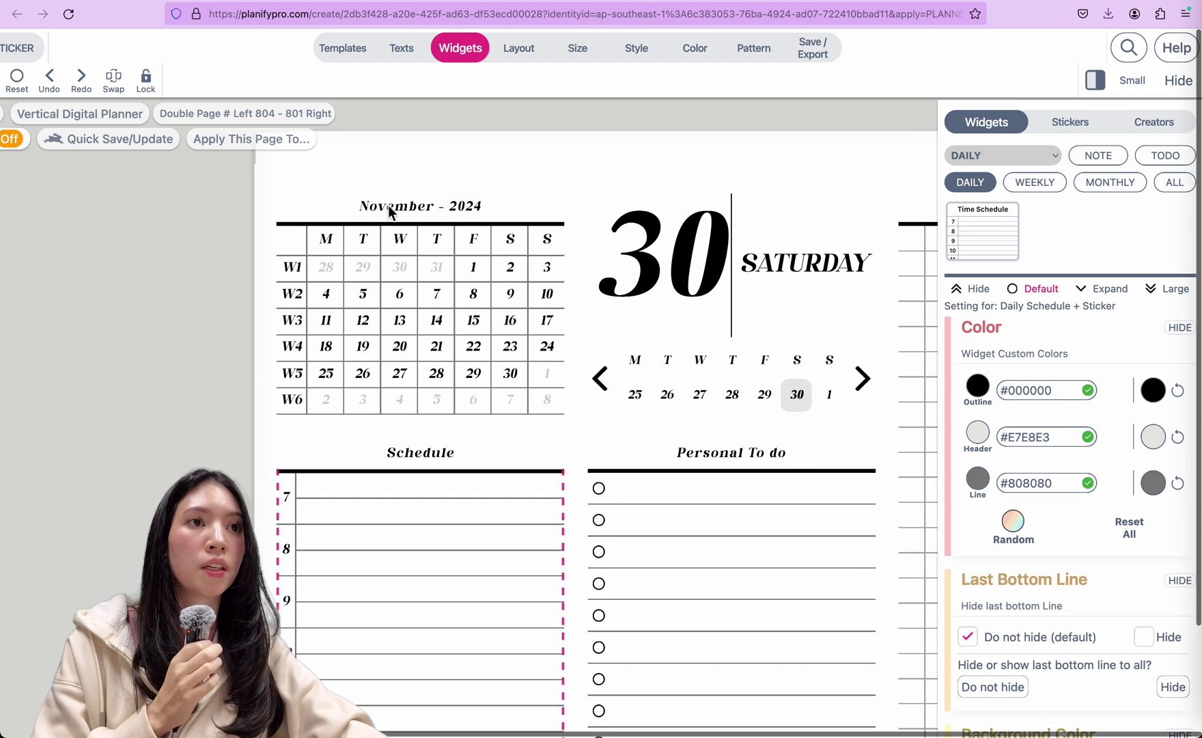
scroll(717, 290, down, 3)
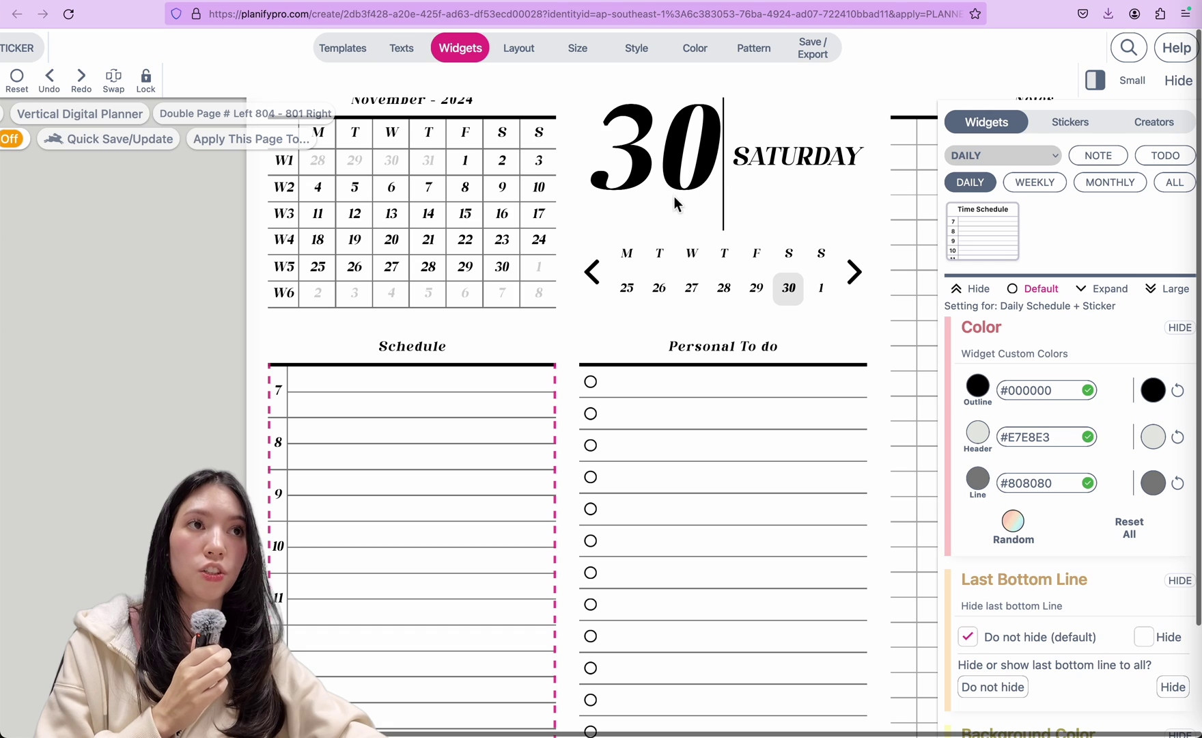
scroll(674, 196, up, 1)
scroll(358, 533, down, 1)
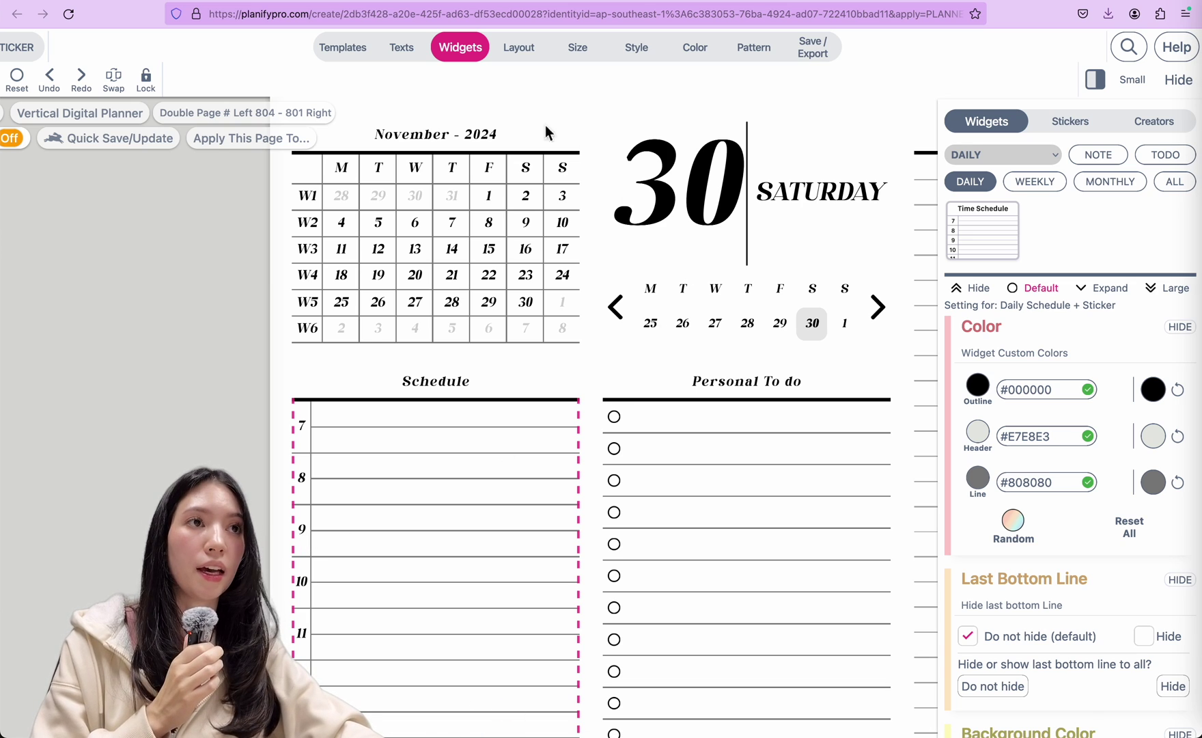
scroll(412, 519, down, 3)
scroll(413, 519, left, 1)
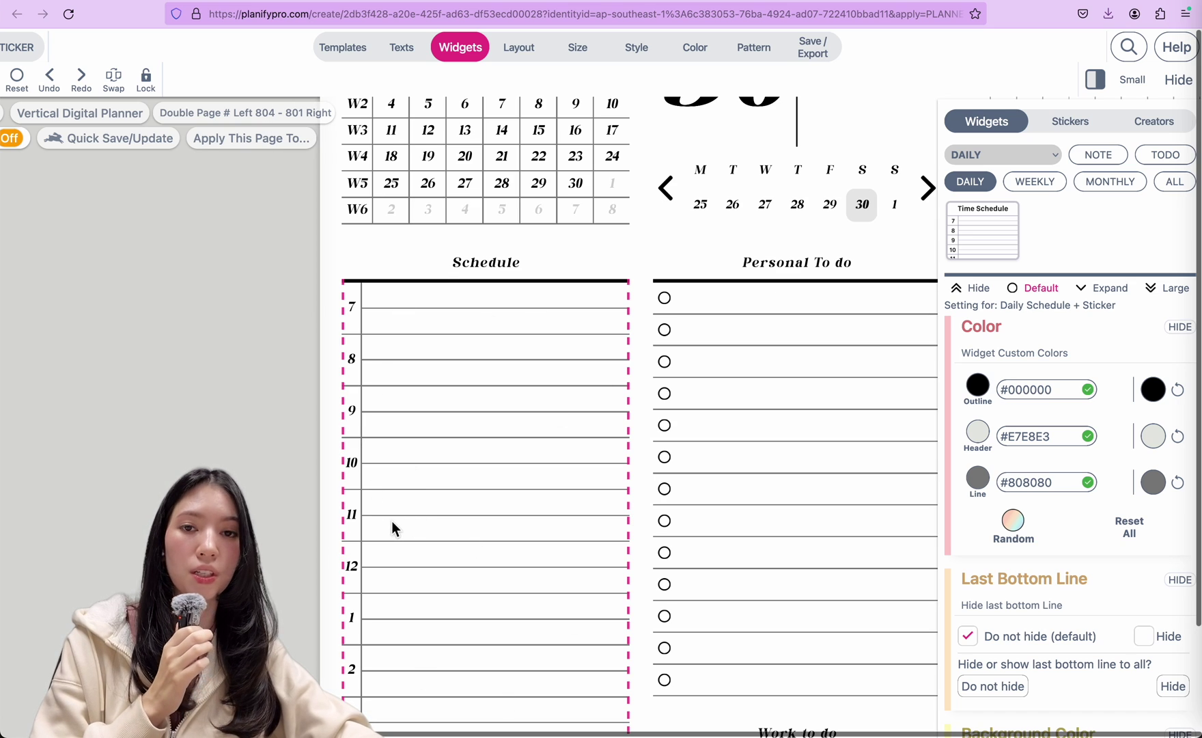
Preview light and dark grey for the schedule's link icons, then settle on black #000000
scroll(1055, 546, down, 15)
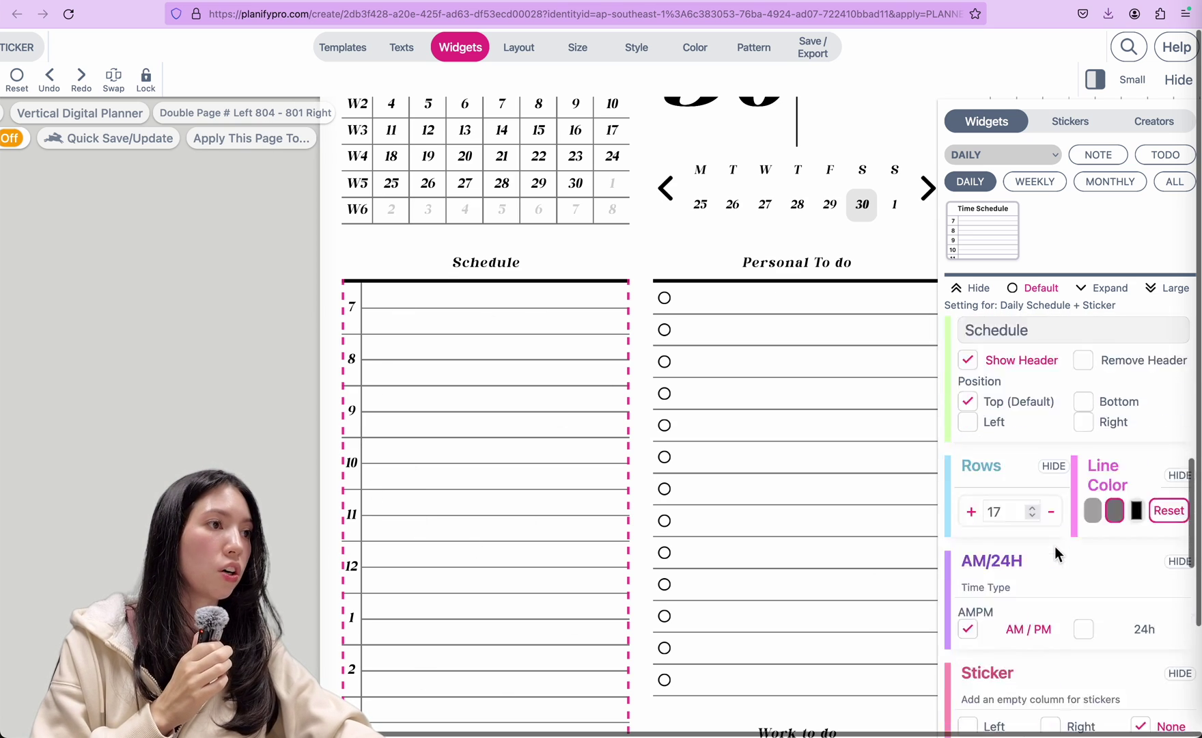
scroll(1055, 546, down, 3)
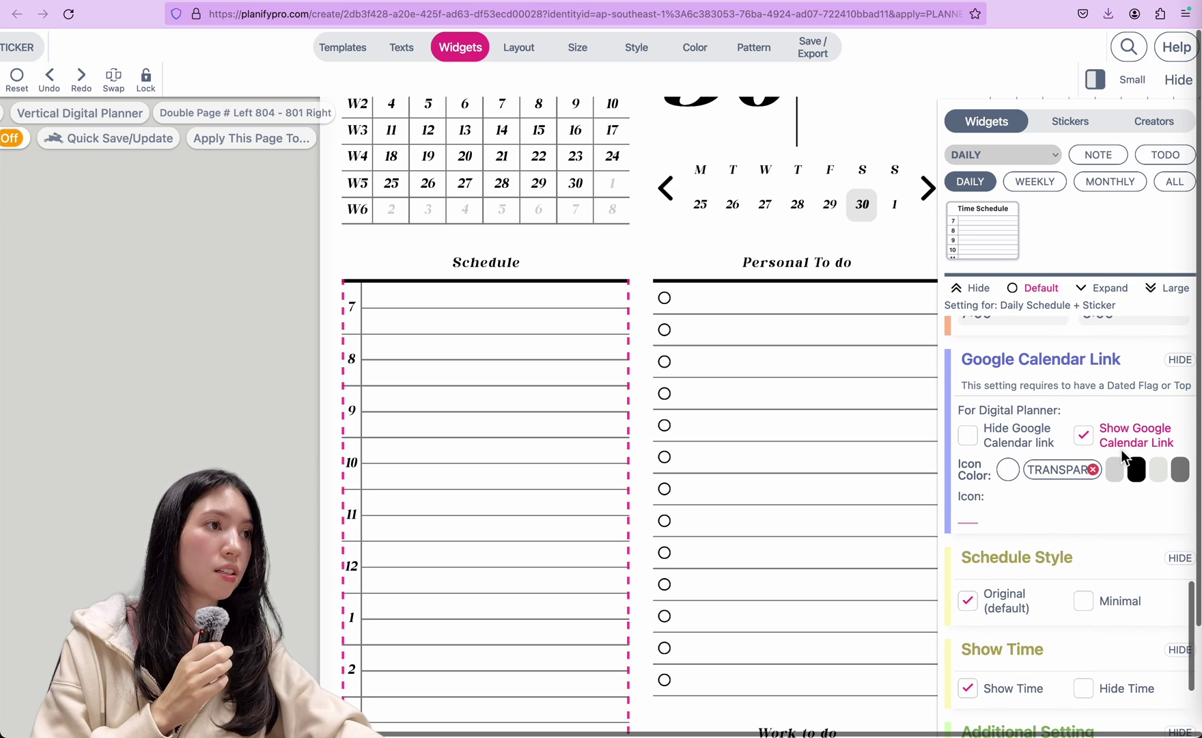
scroll(1121, 451, up, 5)
scroll(1121, 451, right, 2)
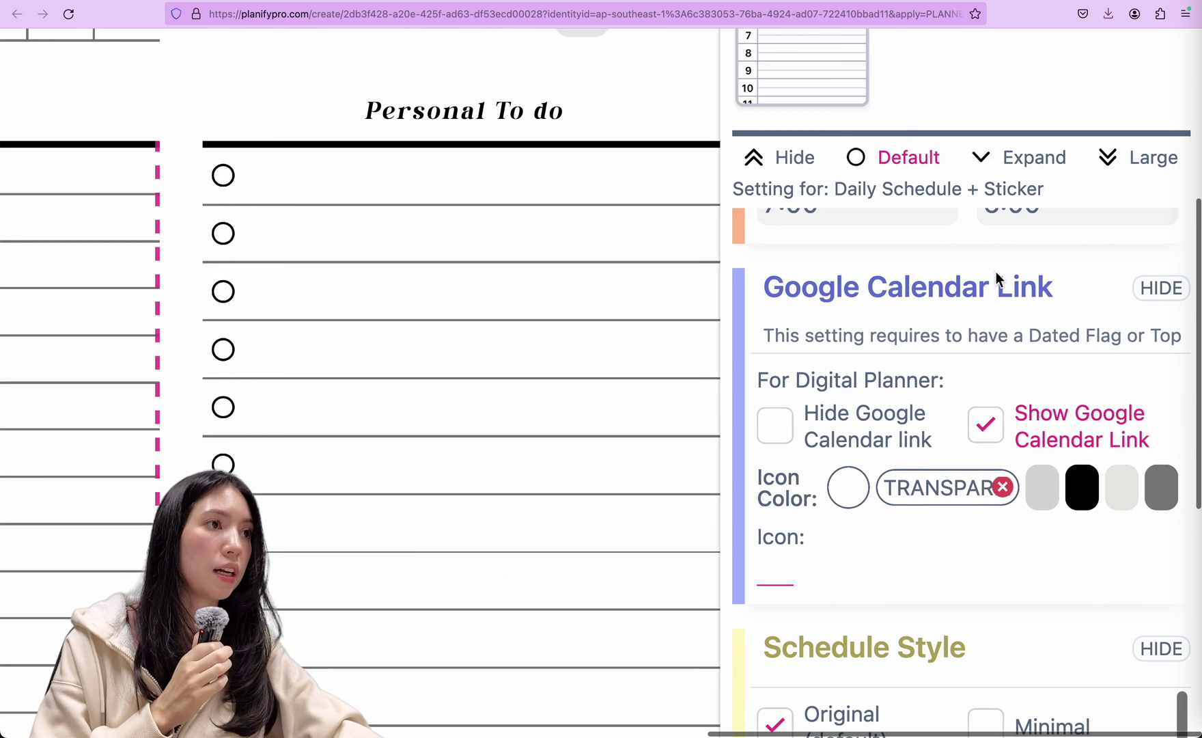
scroll(258, 532, left, 10)
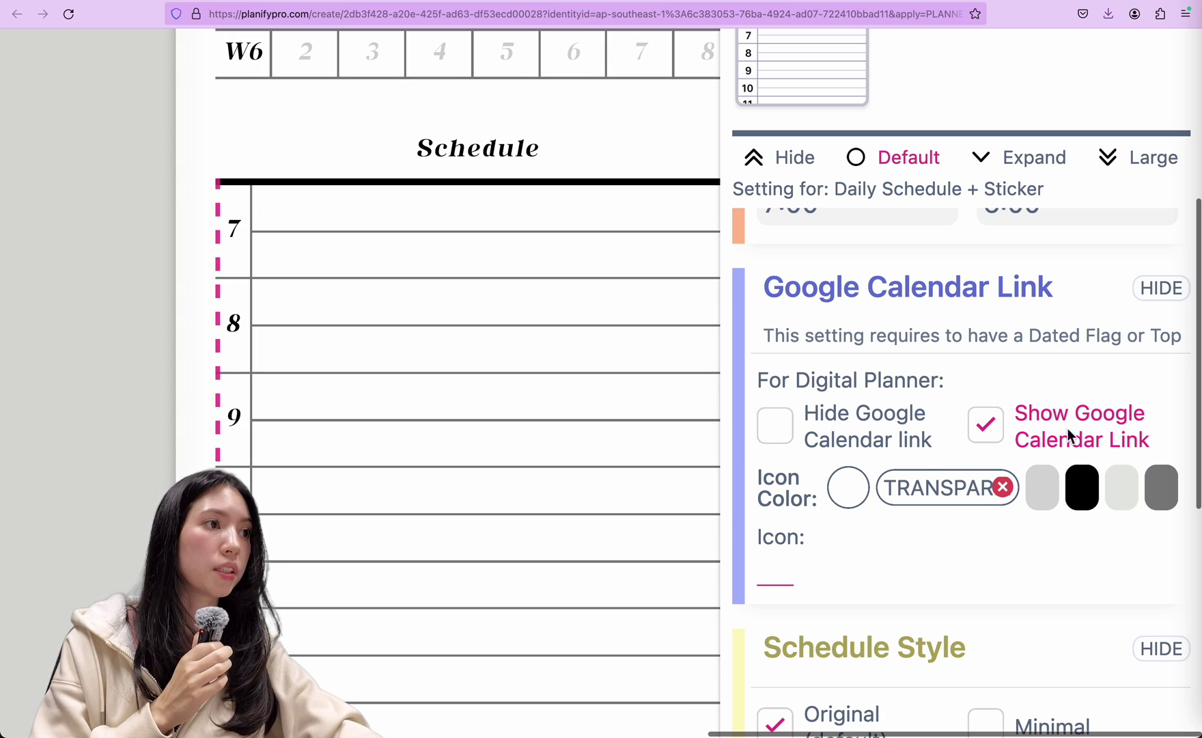
click(1087, 501)
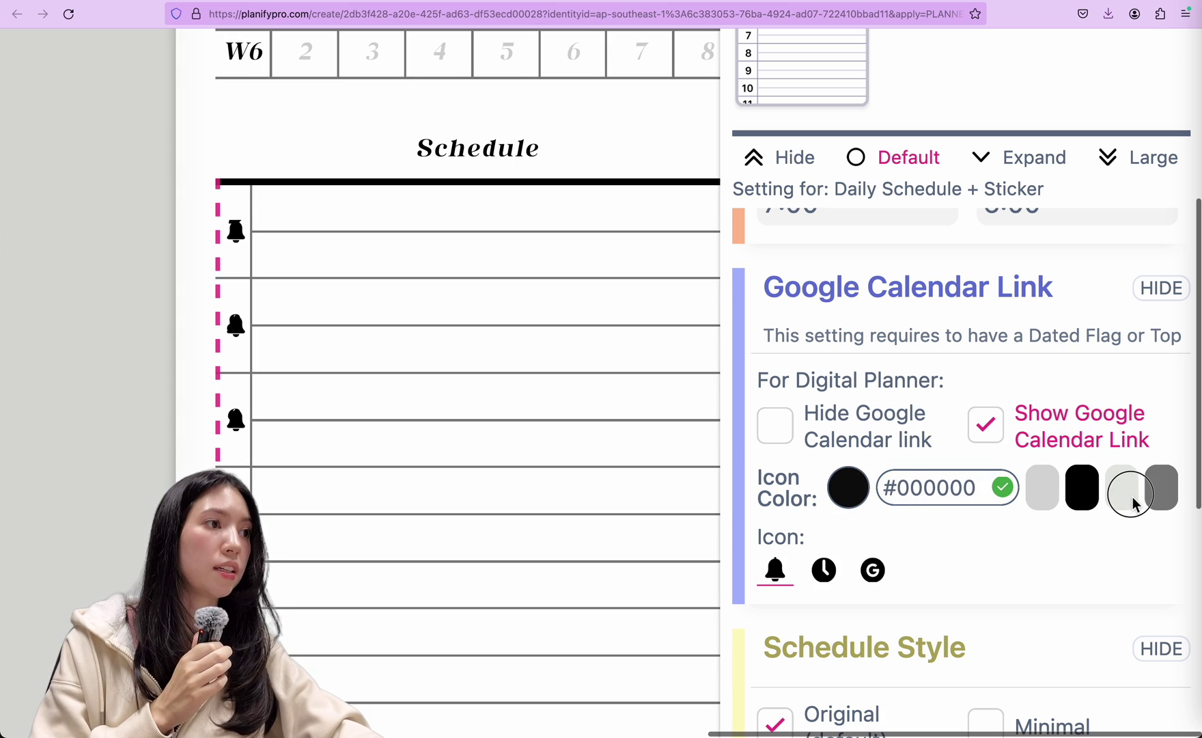
click(1122, 487)
click(1160, 489)
click(1127, 490)
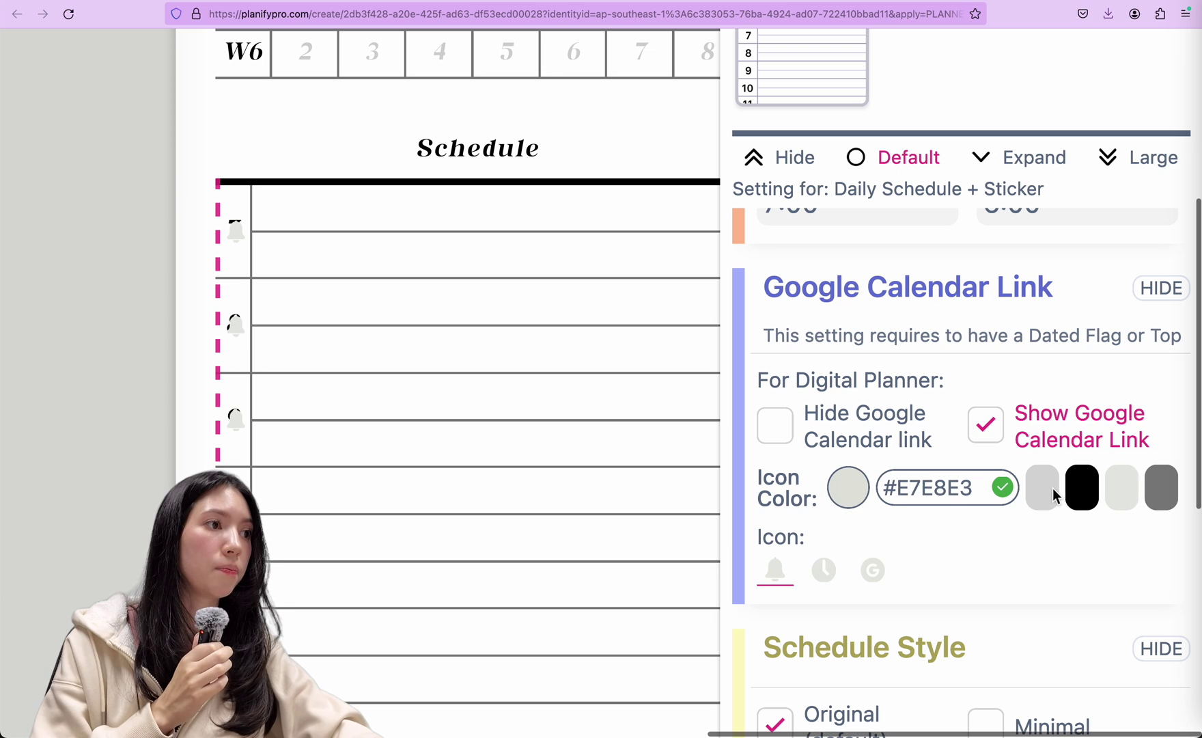
click(1085, 498)
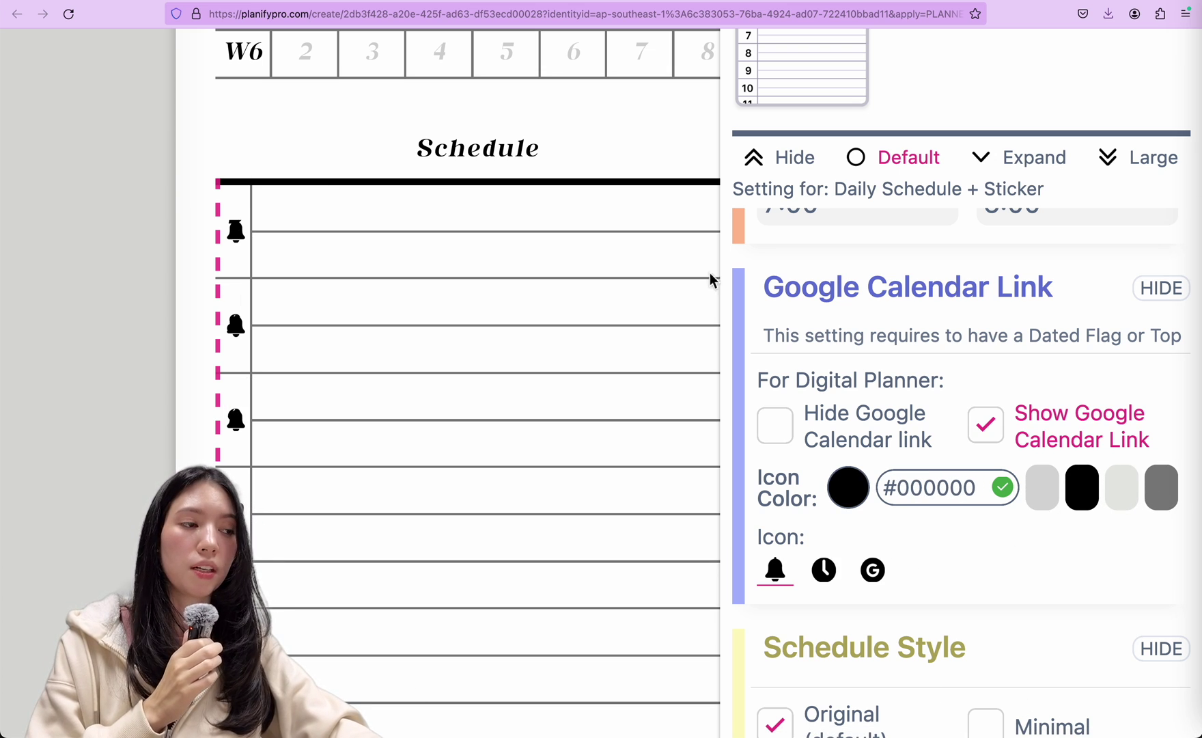
Keep Increment Rows at 2 and change the Hourly column width from 16 to 19
scroll(950, 494, down, 10)
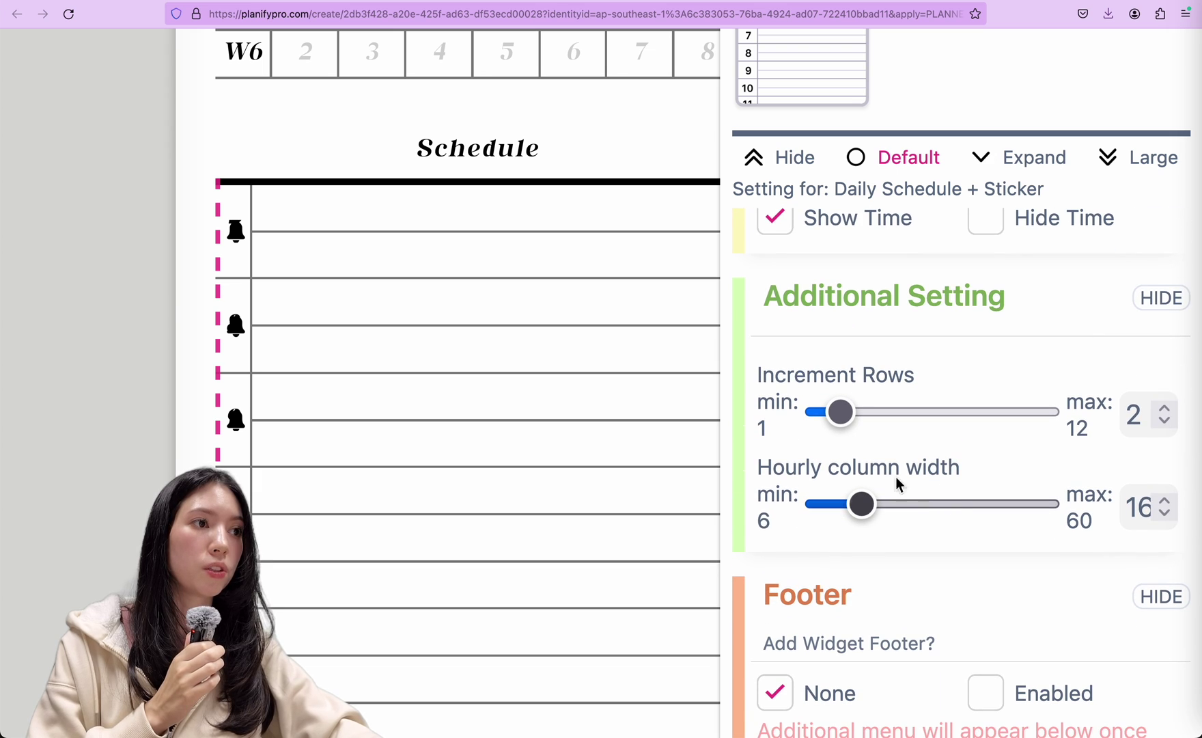
mouse_move(859, 424)
mouse_down()
mouse_move(881, 422)
mouse_move(845, 420)
mouse_up()
drag(864, 523, 951, 523)
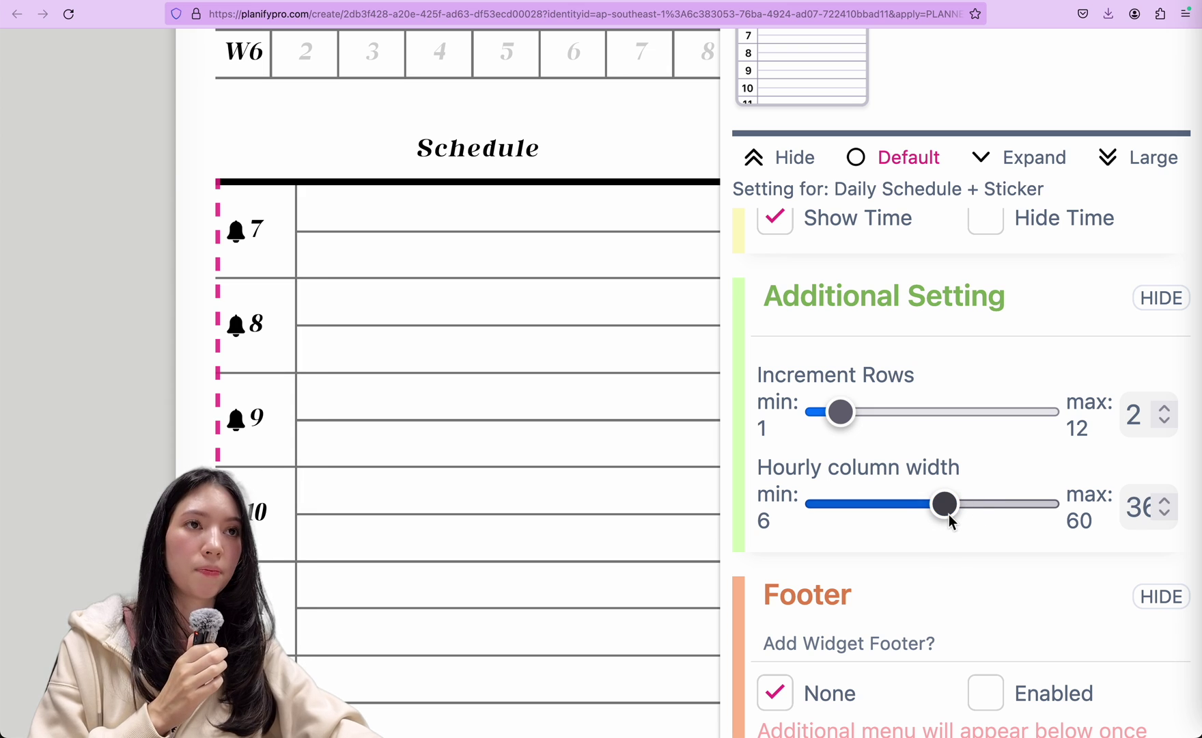
mouse_move(889, 513)
mouse_down()
mouse_move(811, 516)
mouse_move(881, 519)
mouse_up()
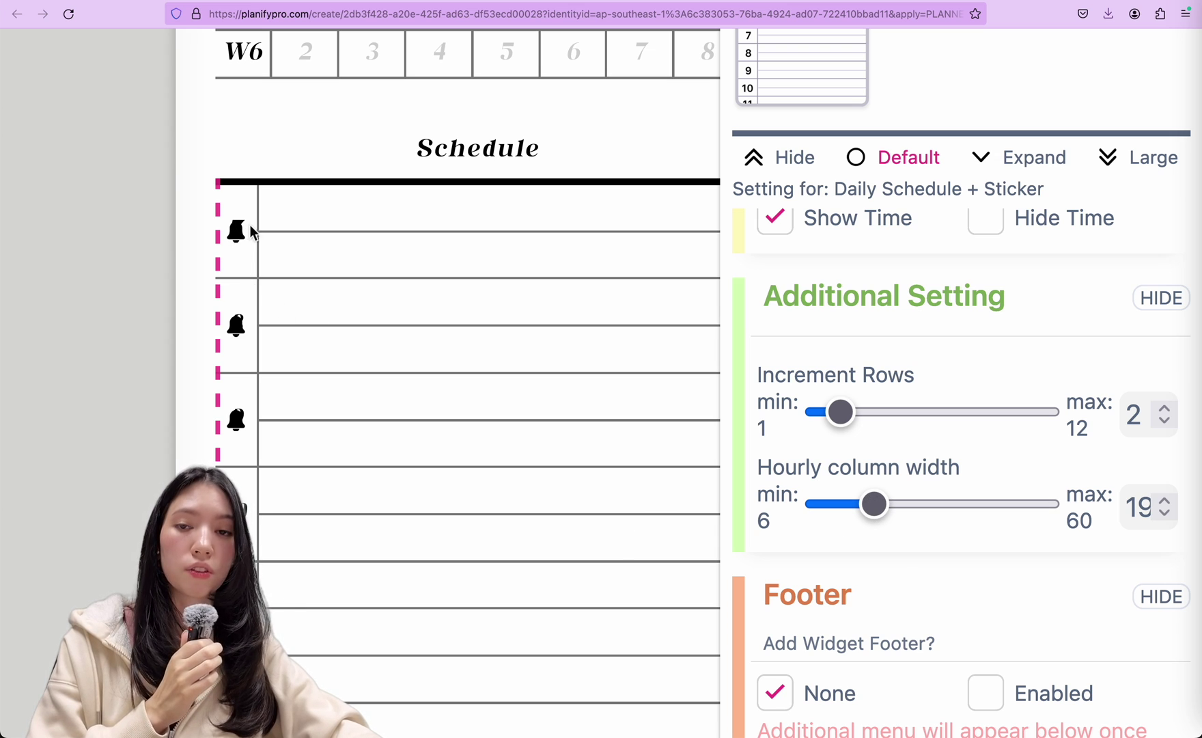
Set the schedule's link icon colour to TRANSPARENT so hour numbers 7, 8, 9 show
scroll(779, 442, up, 3)
scroll(779, 442, up, 10)
scroll(779, 443, down, 5)
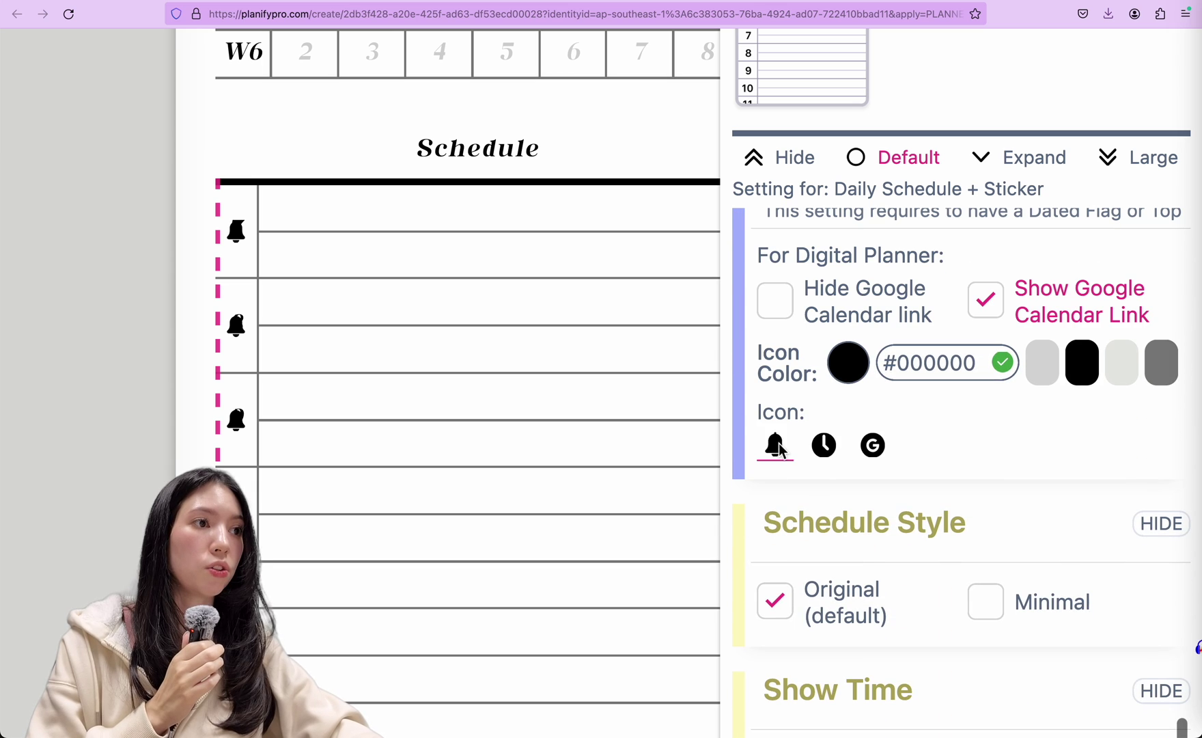
scroll(956, 366, up, 2)
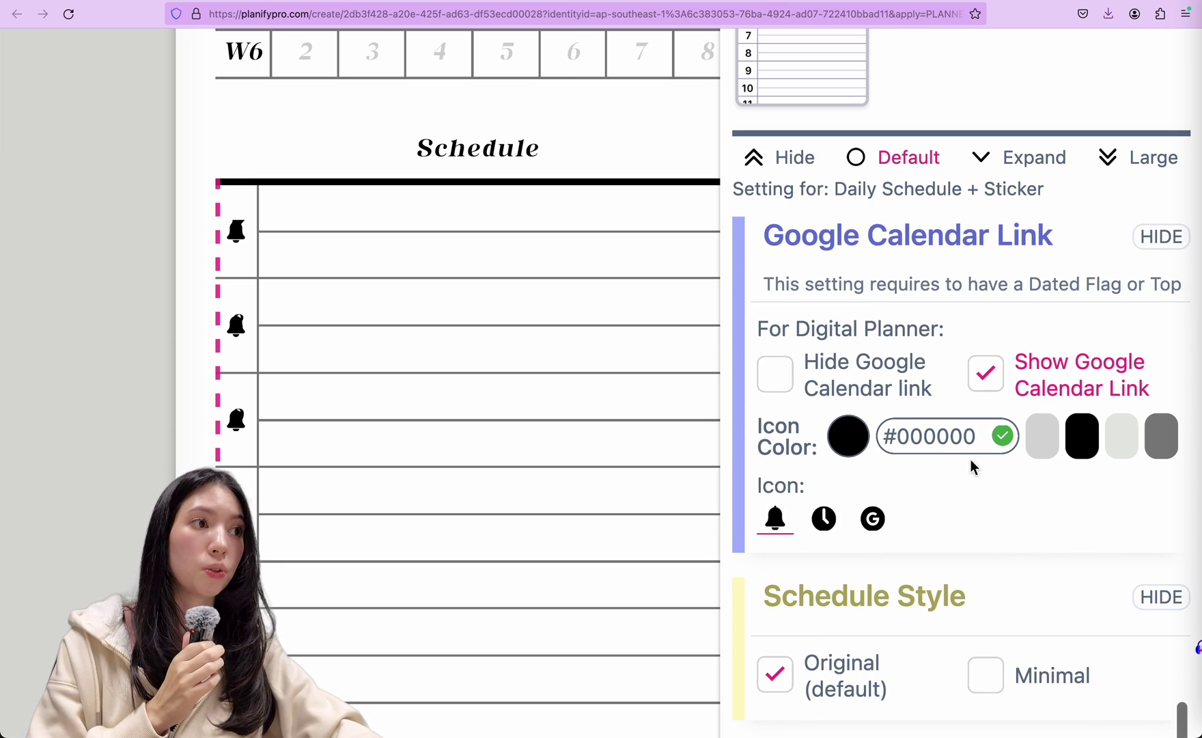
double_click(888, 439)
text(TRA)
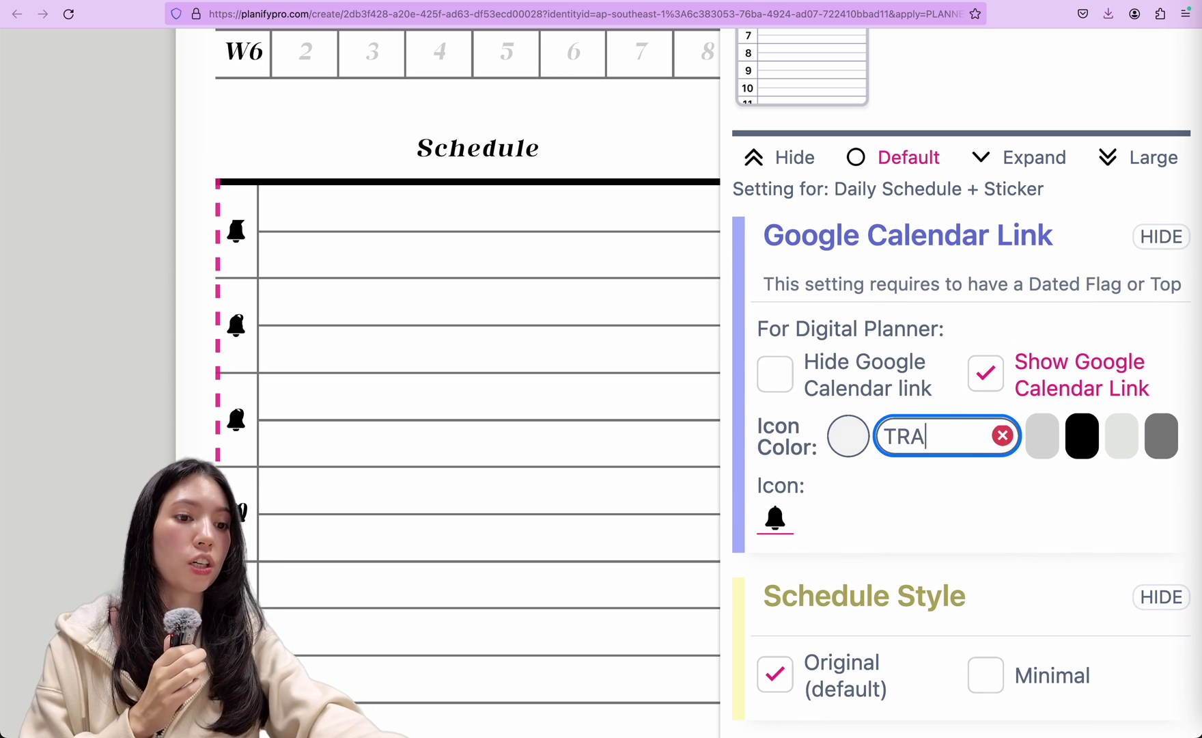
text(NSPARENT)
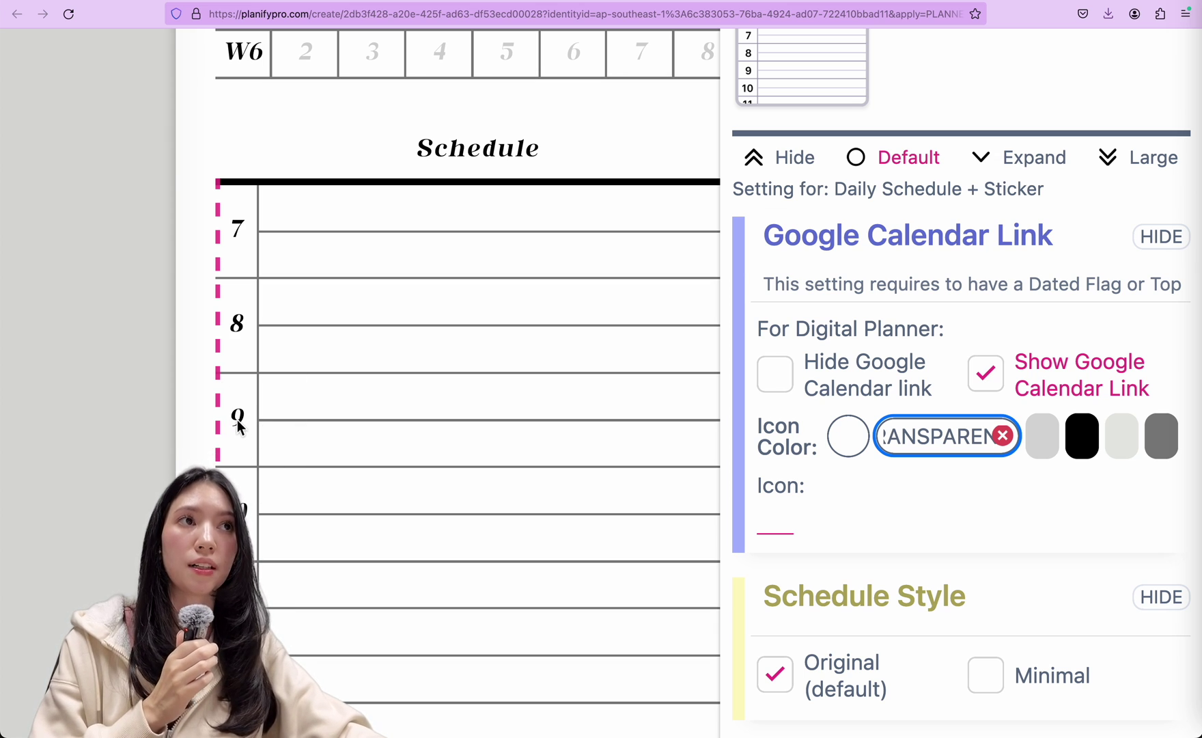
In Acrobat Reader, jump via the mini calendar to the 25 December 2024 daily page (426)
click(1196, 547)
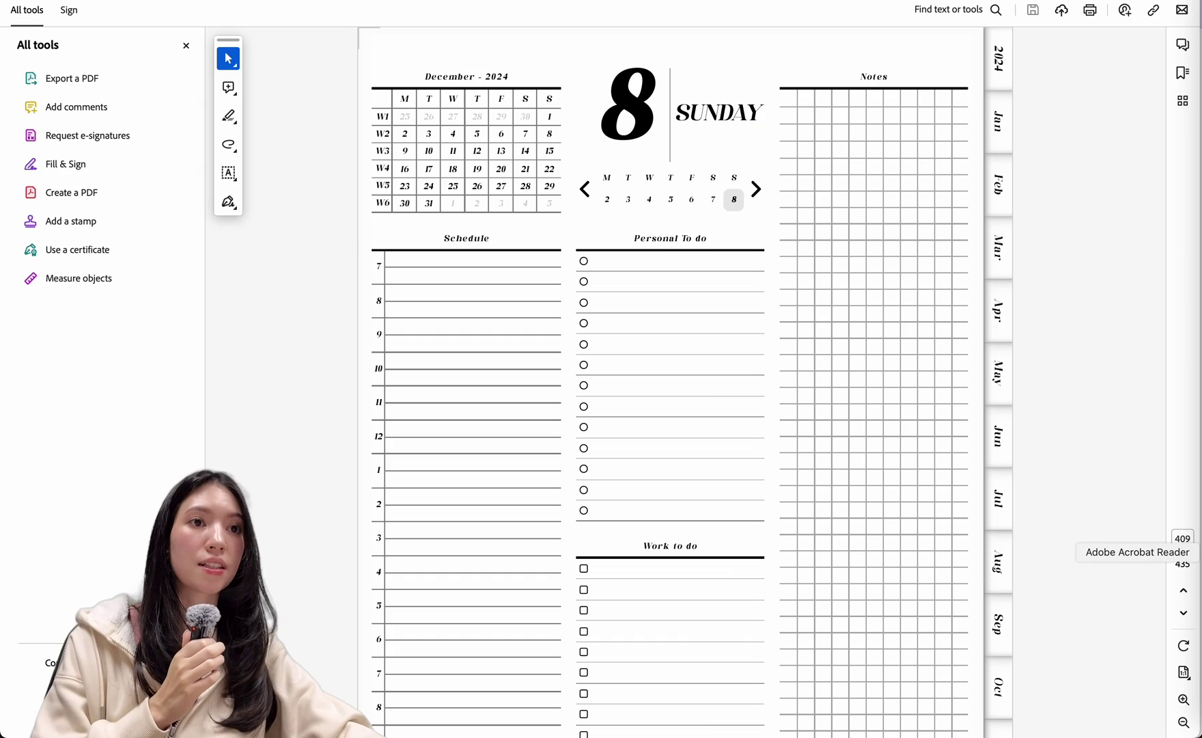
ctrl+scroll(398, 338, up, 5)
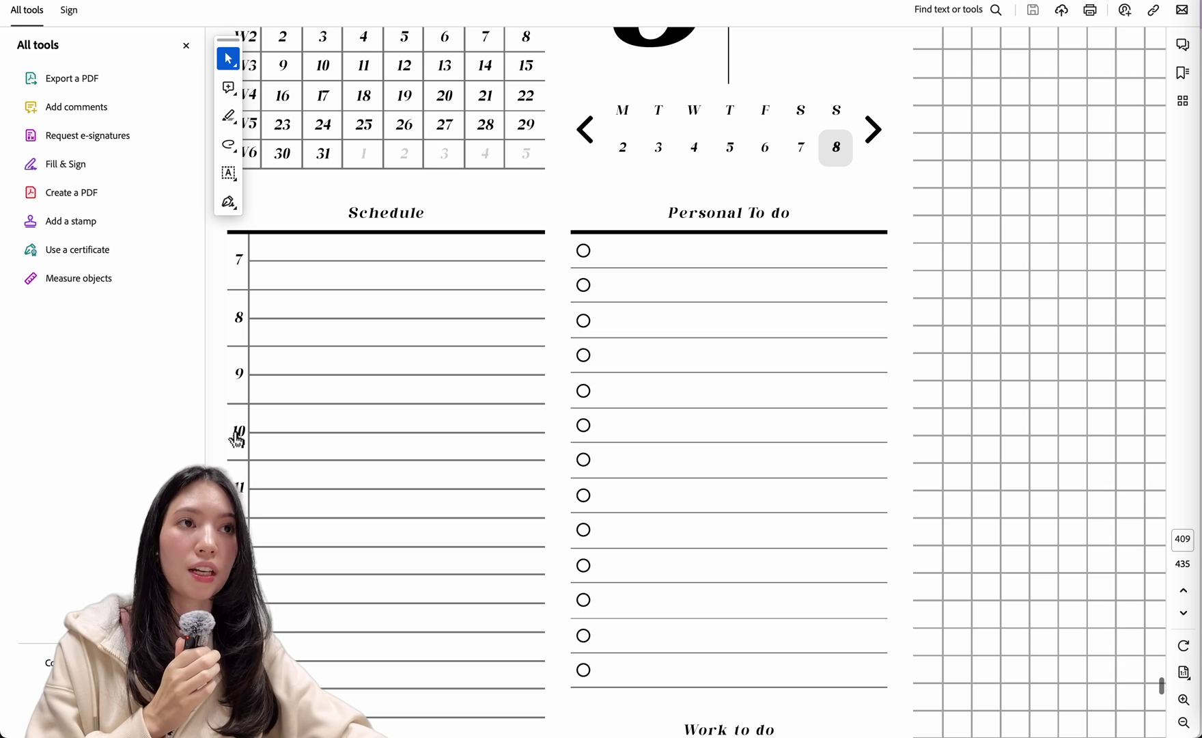
scroll(237, 437, up, 3)
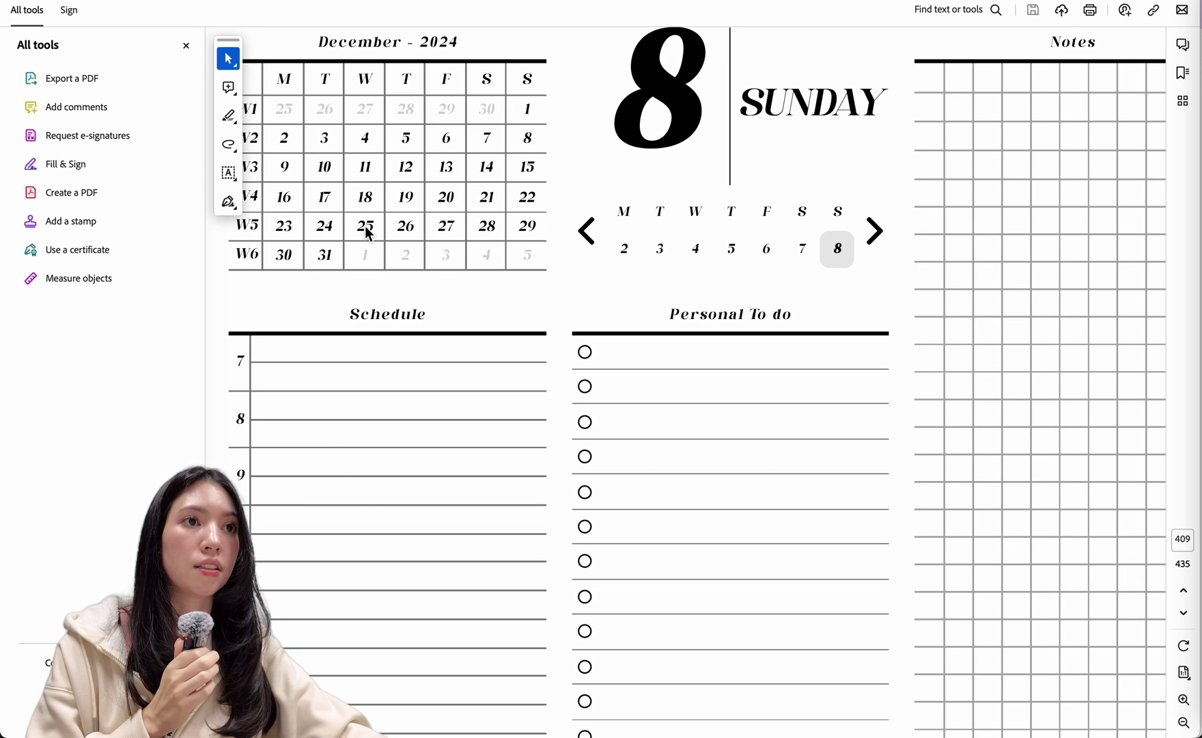
click(366, 231)
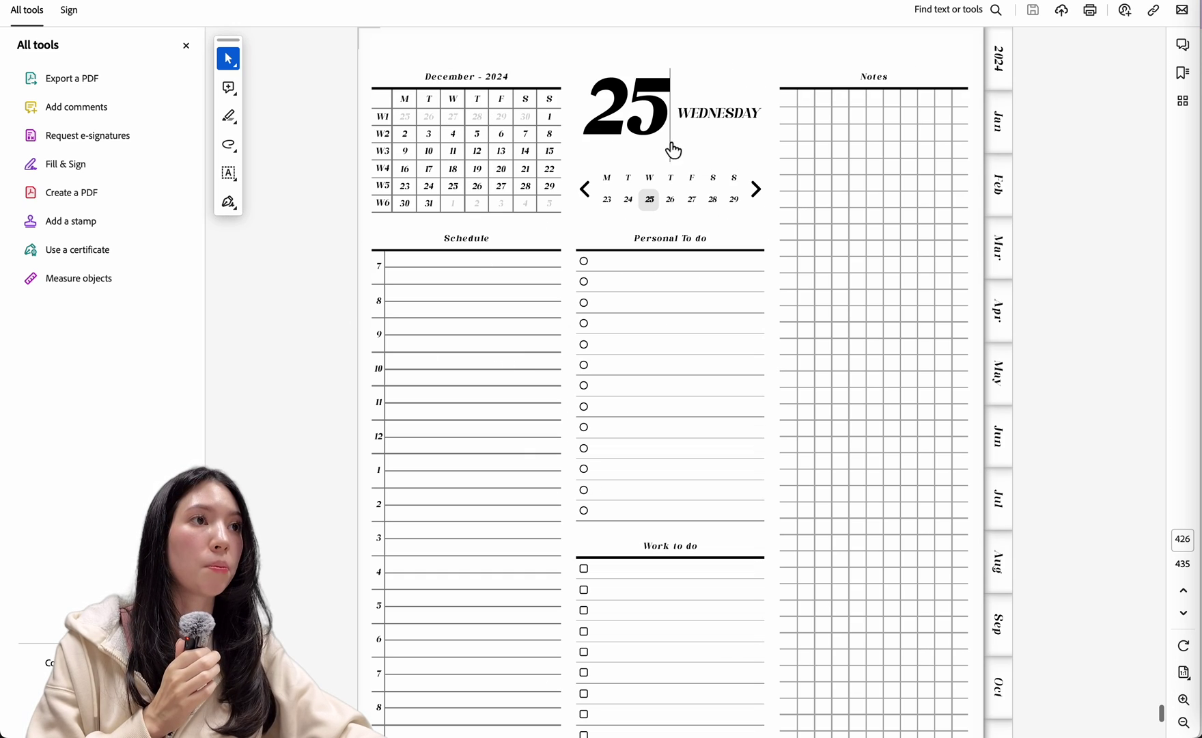
Test the 10 o'clock link to open a 25 Dec 2024, 10:00–11:00 Google Calendar draft, then return to the planner editor
click(378, 369)
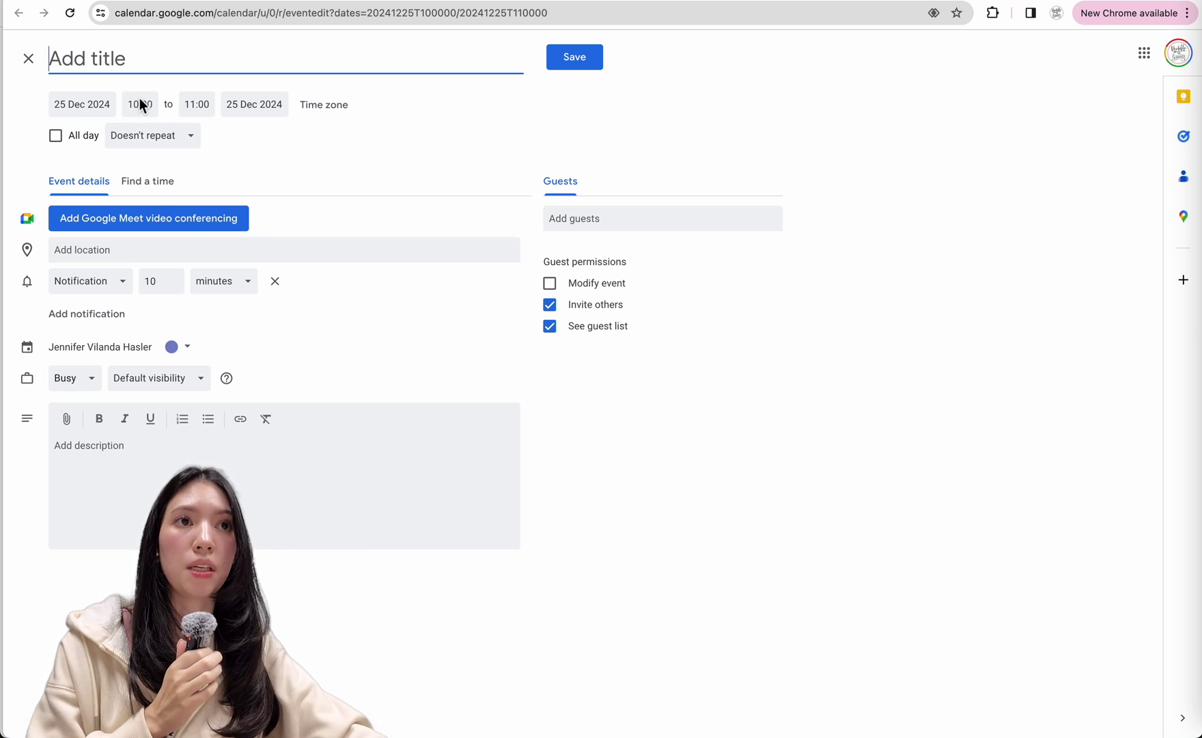
scroll(140, 97, up, 5)
scroll(140, 101, up, 1)
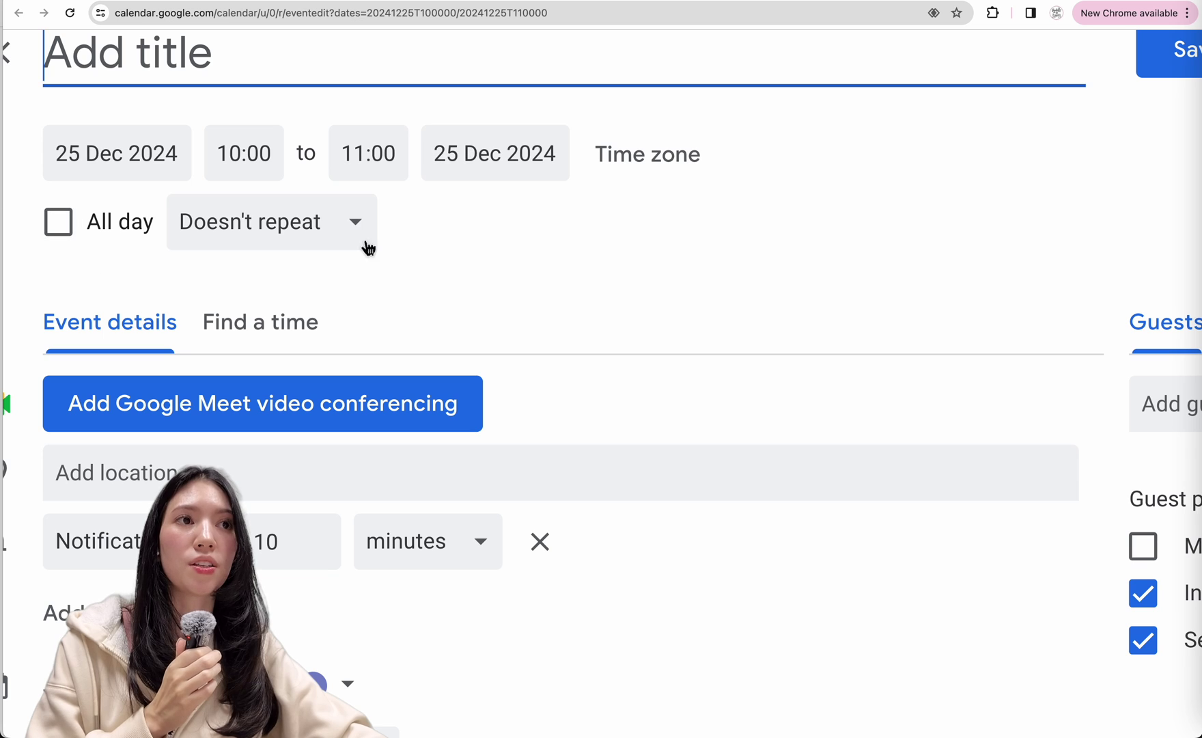
scroll(324, 345, down, 5)
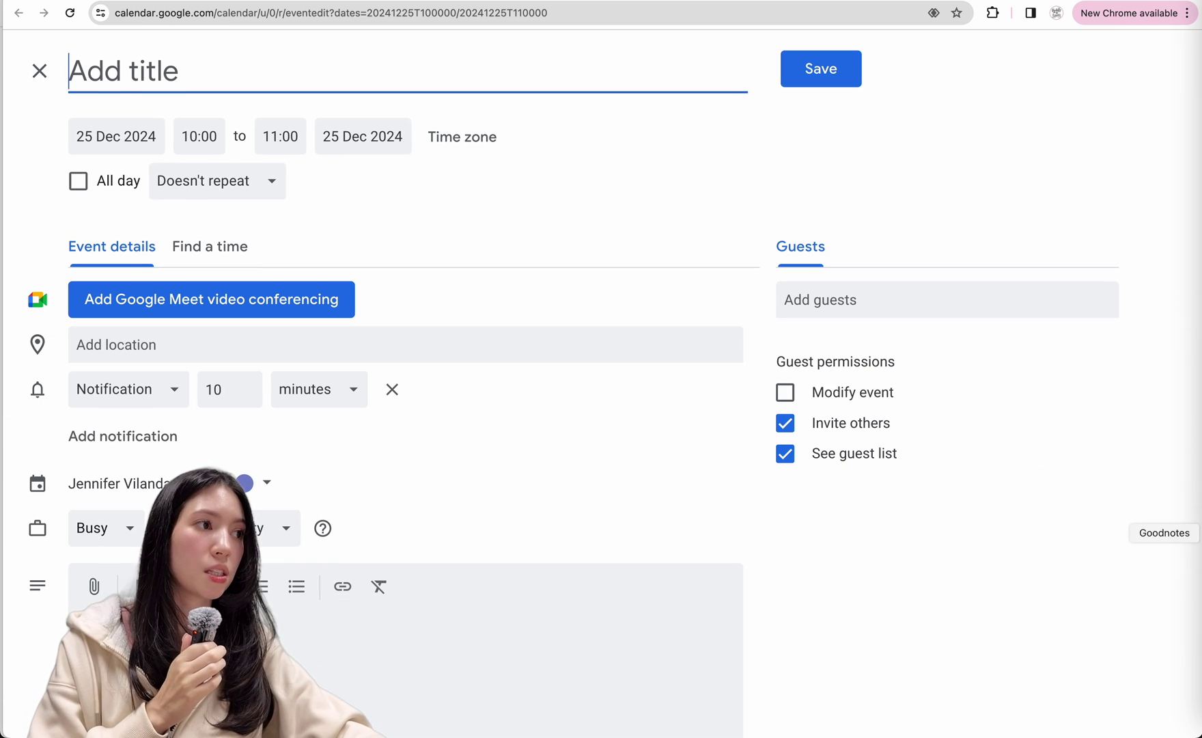
click(1195, 439)
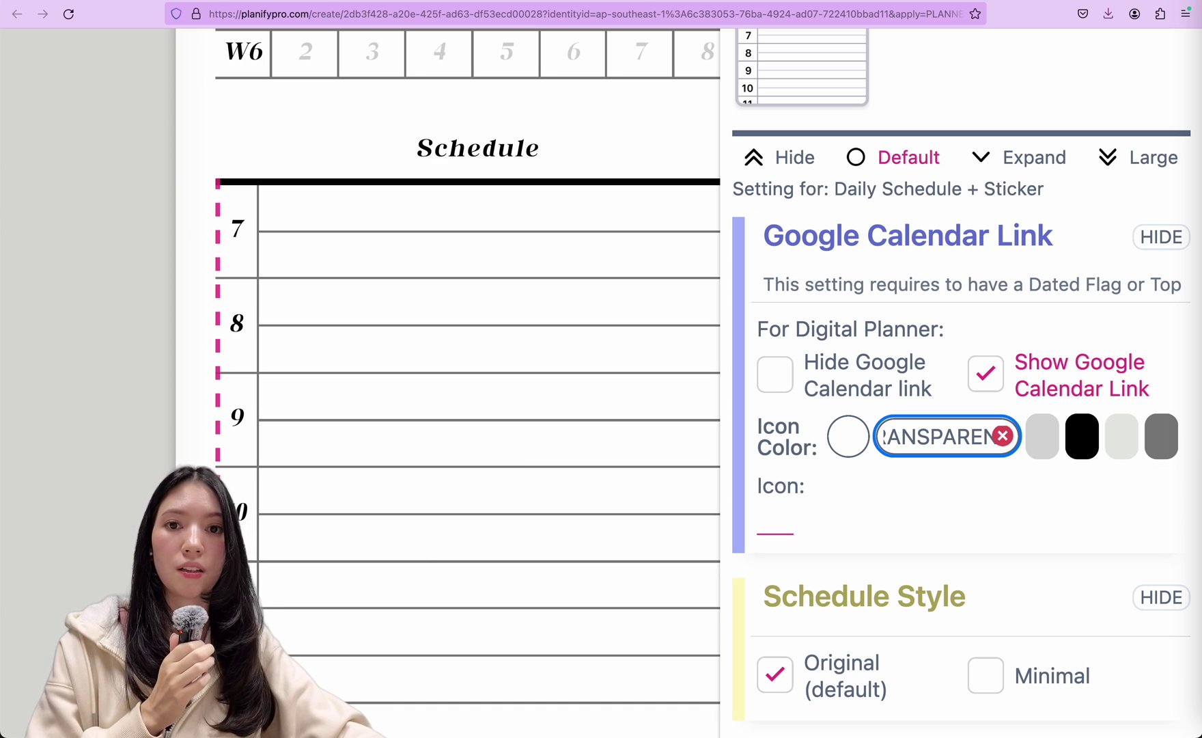
Reset the browser zoom to show the whole editor with the 30 November 2024 page
scroll(291, 354, down, 5)
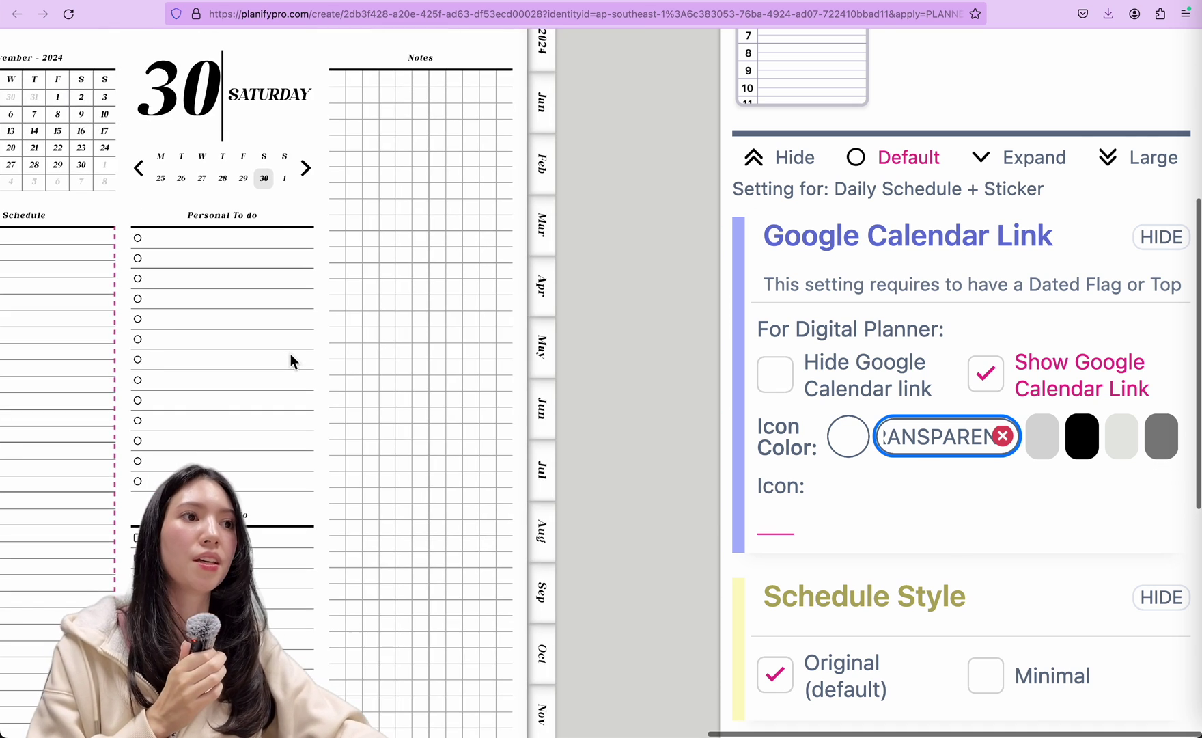